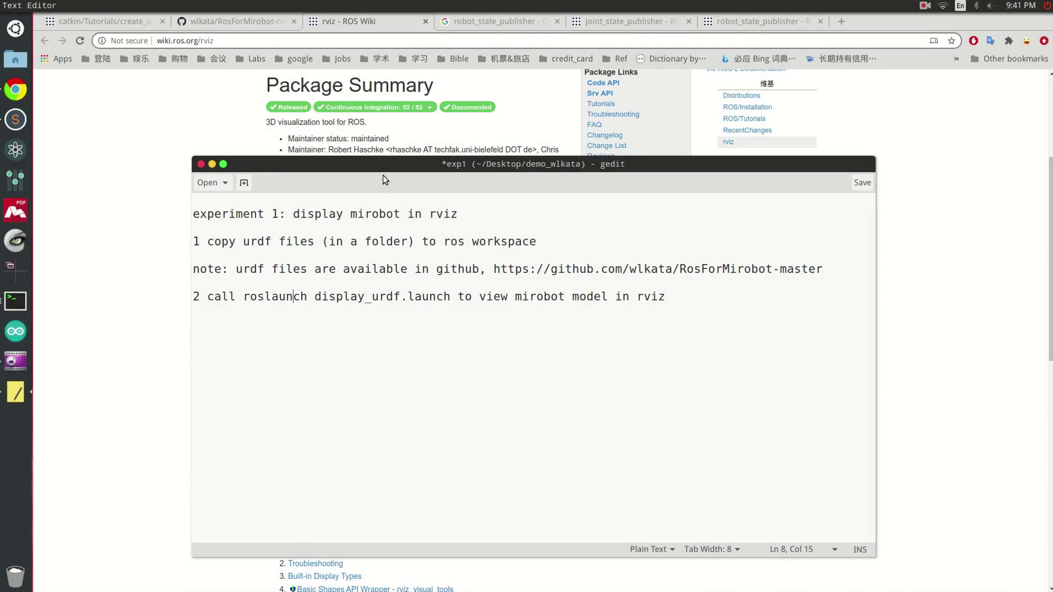
Find the rviz target in the experiment notes and read the rviz package summary and overview on the ROS Wiki.
double_click(448, 215)
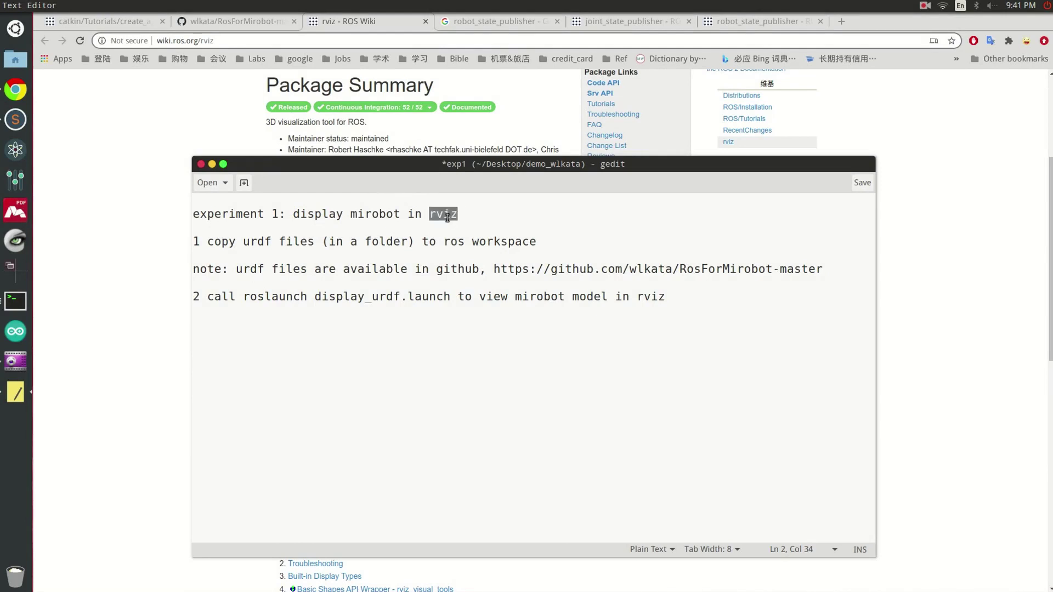
left_click(474, 216)
double_click(445, 213)
left_click(147, 190)
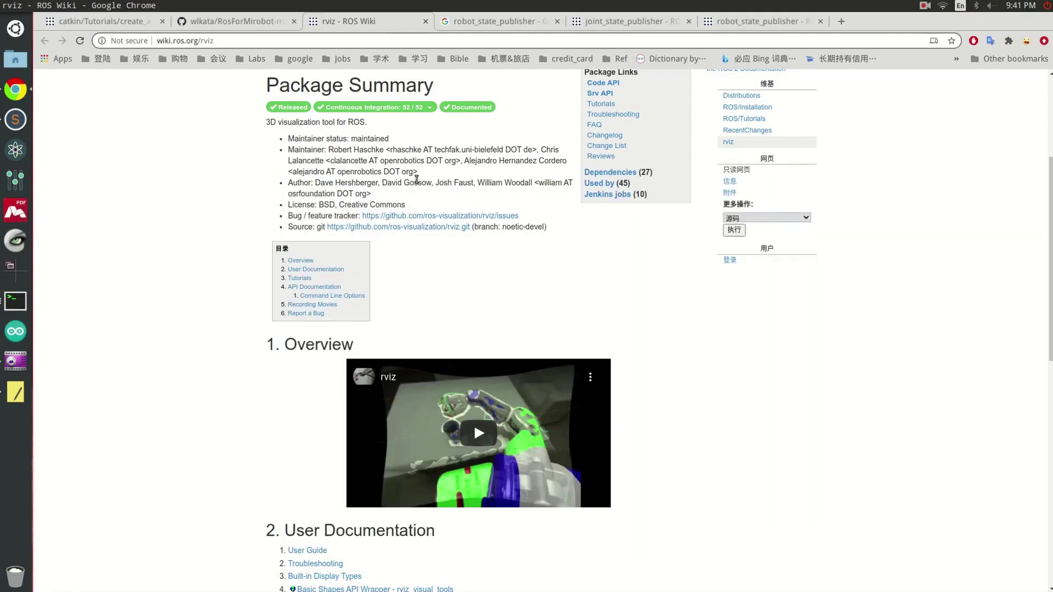
scroll(417, 179, "up", 3)
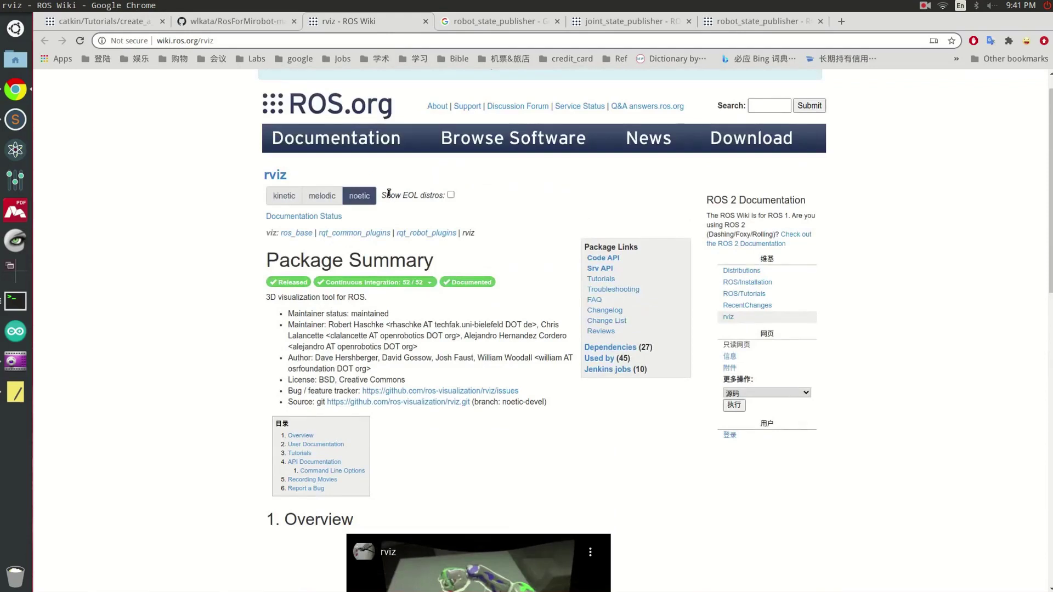
scroll(439, 230, "up", 1)
scroll(464, 239, "down", 3)
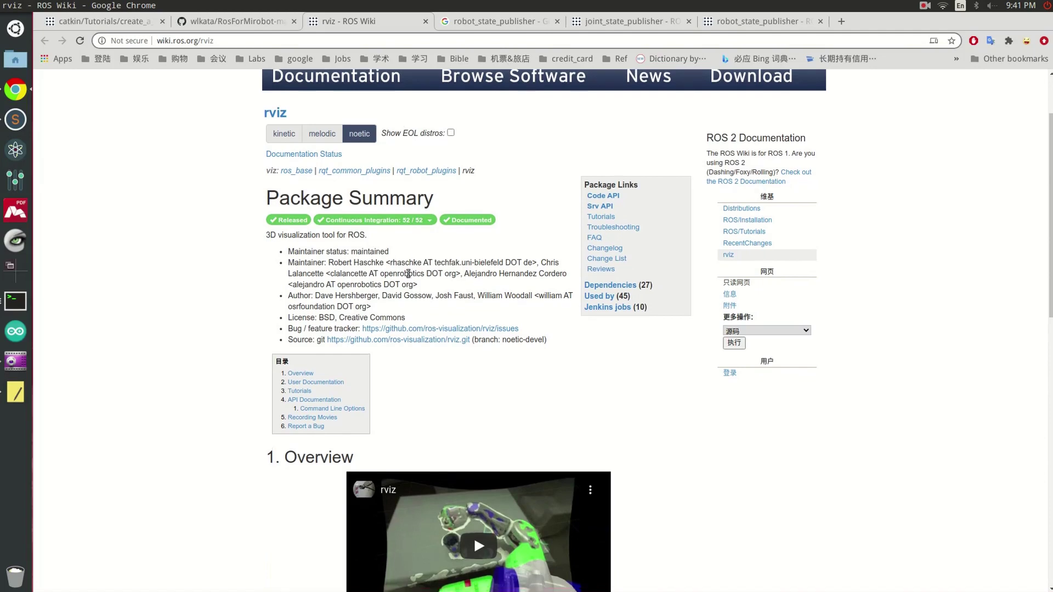
scroll(410, 262, "down", 3)
scroll(412, 264, "up", 1)
scroll(409, 261, "up", 3)
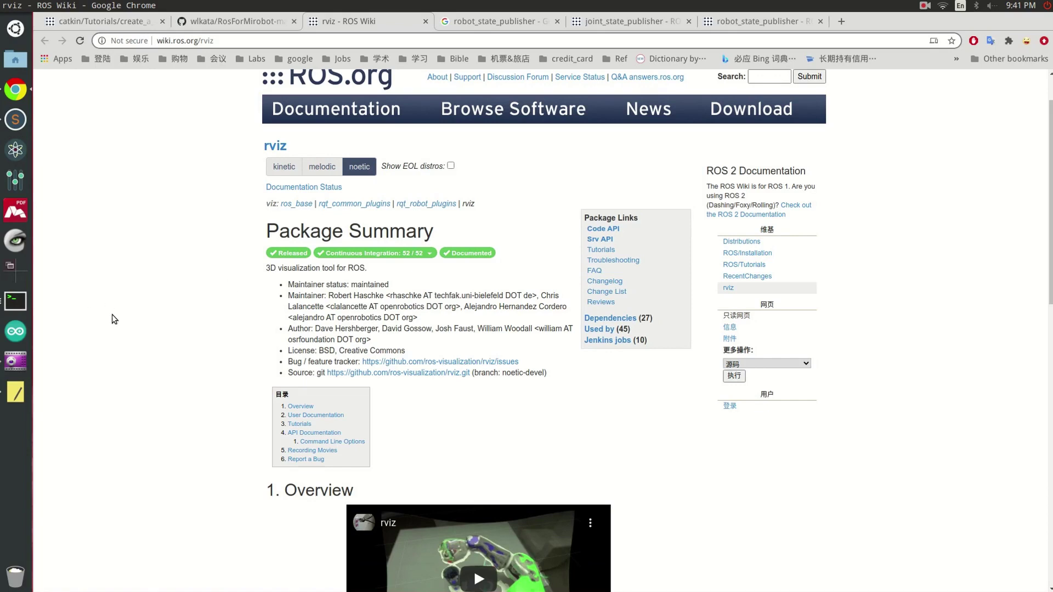
Review the exp1 notes in the text editor, covering the mirobot title and the instruction to copy urdf files to the ROS workspace.
left_click(16, 392)
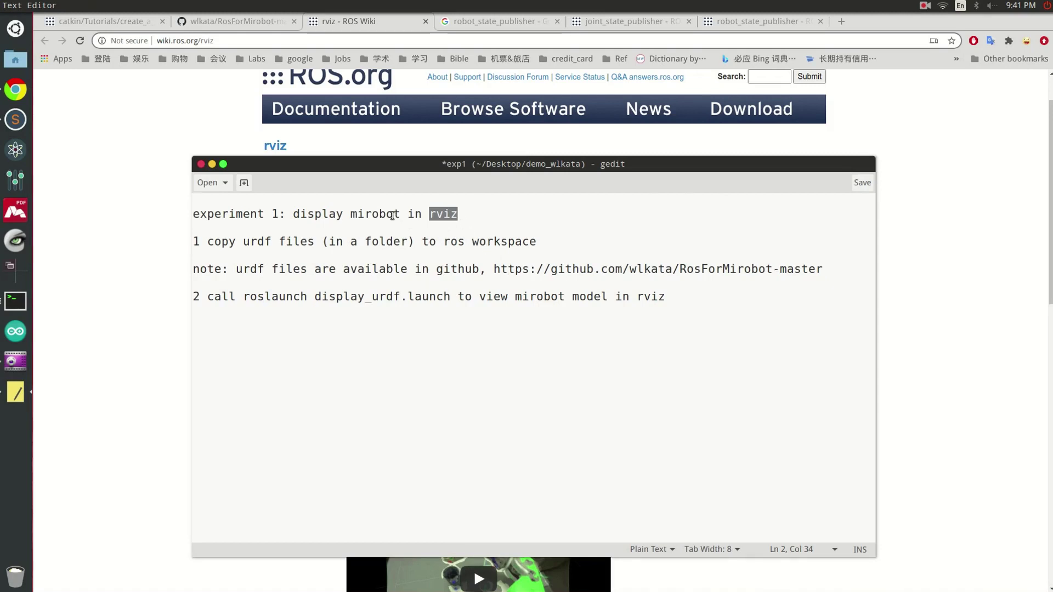
double_click(366, 211)
left_click(408, 224)
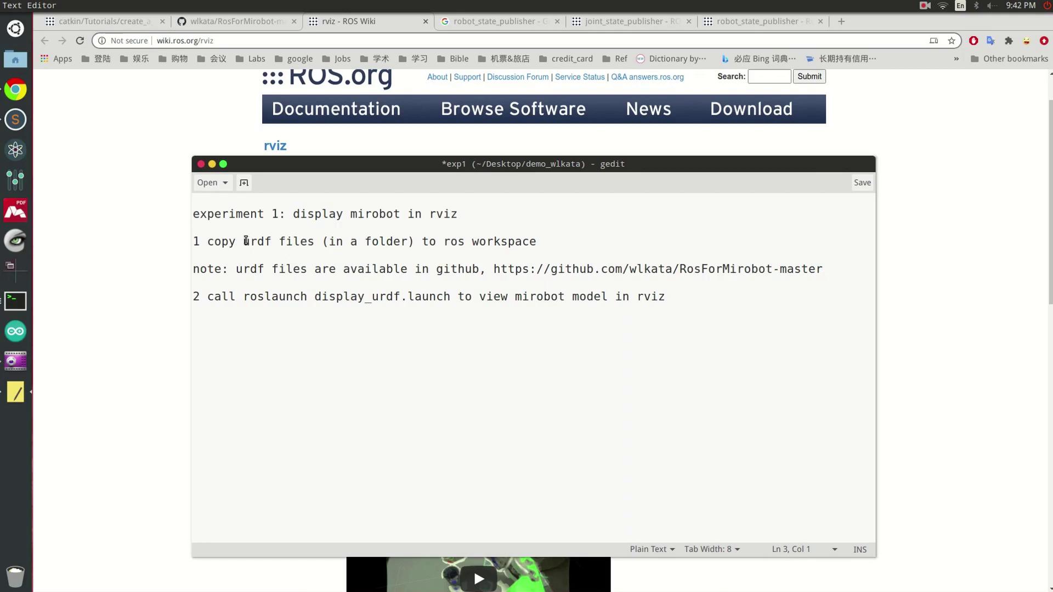
left_click_drag(244, 242, 315, 242)
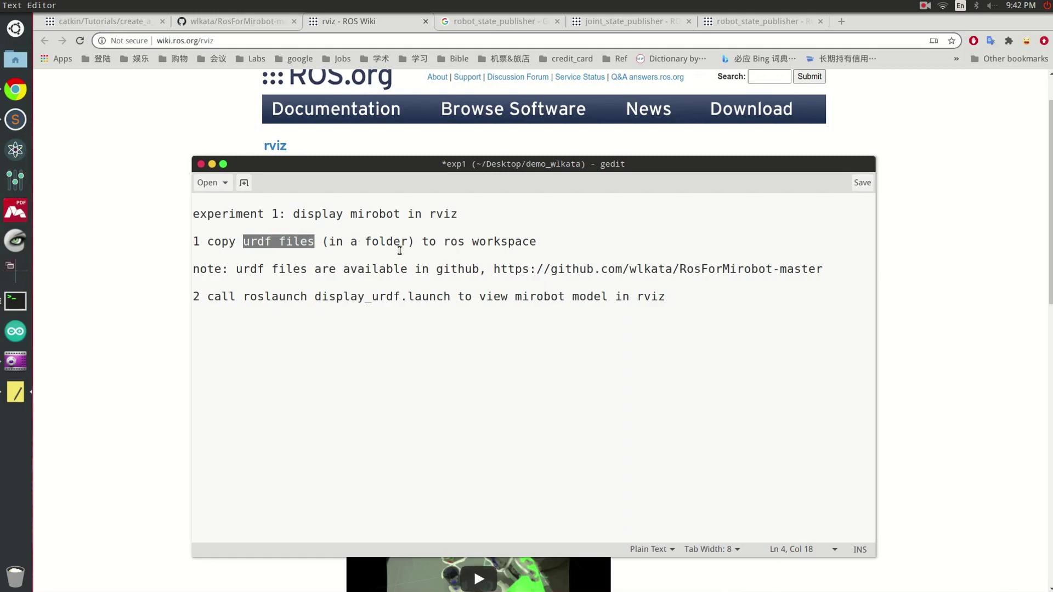
left_click(216, 248)
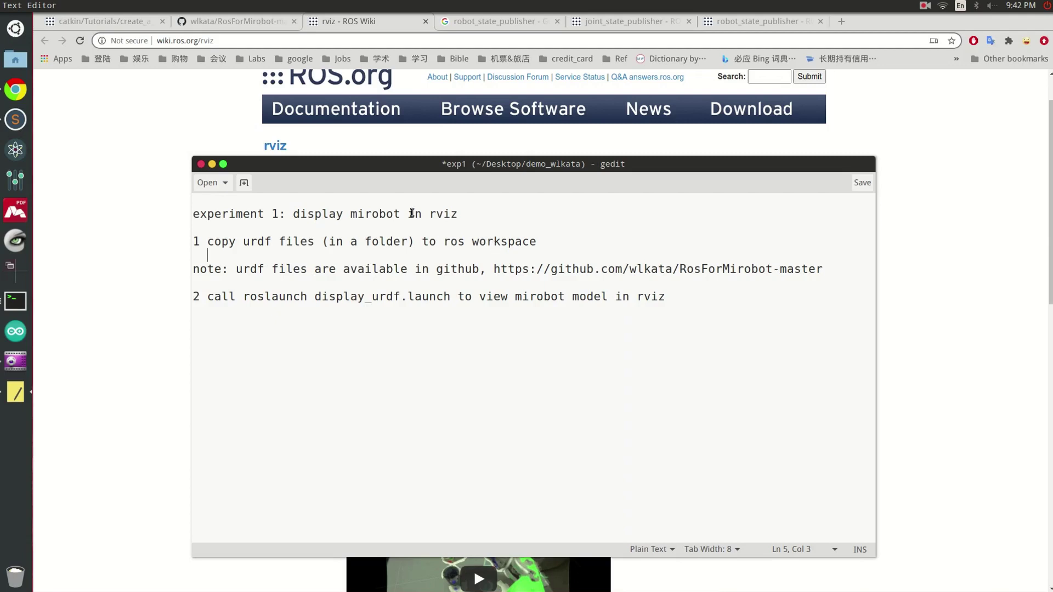
Read through the ROS Wiki tutorial on creating a catkin workspace in the browser, including its prerequisite commands.
left_click(157, 20)
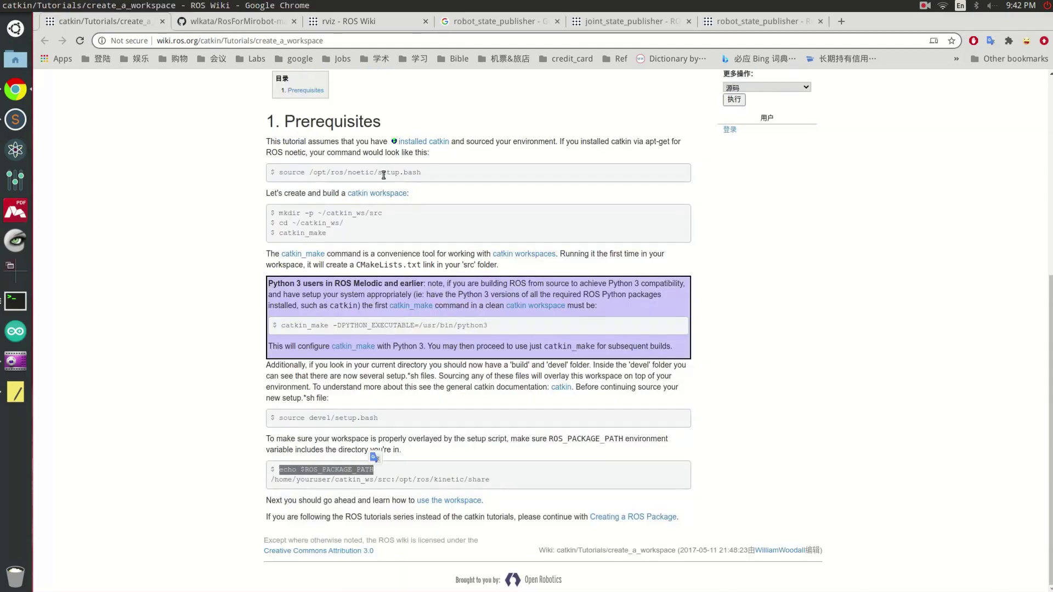
scroll(375, 196, "up", 12)
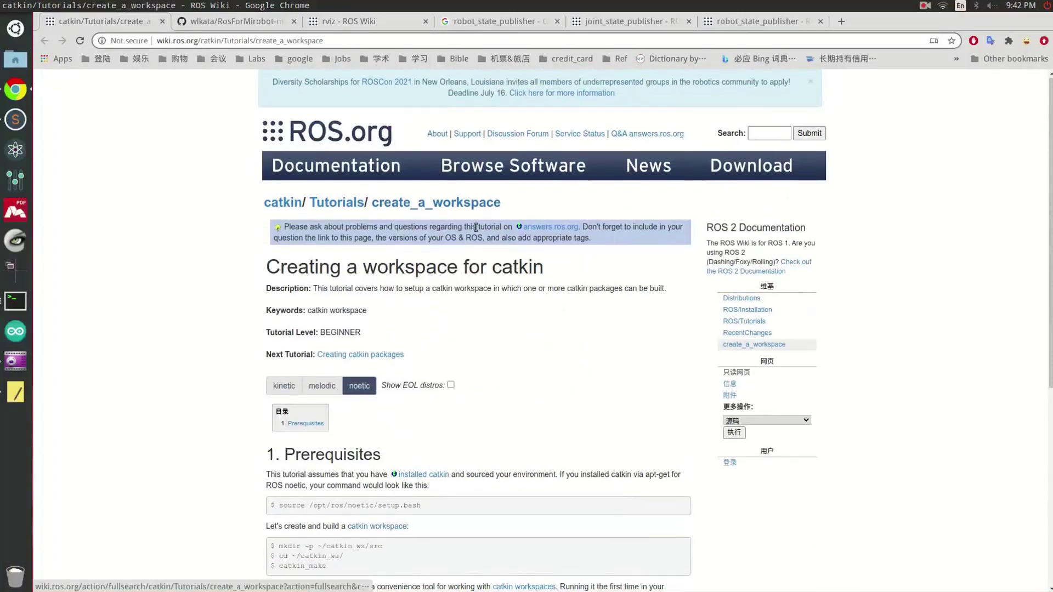
scroll(423, 215, "down", 1)
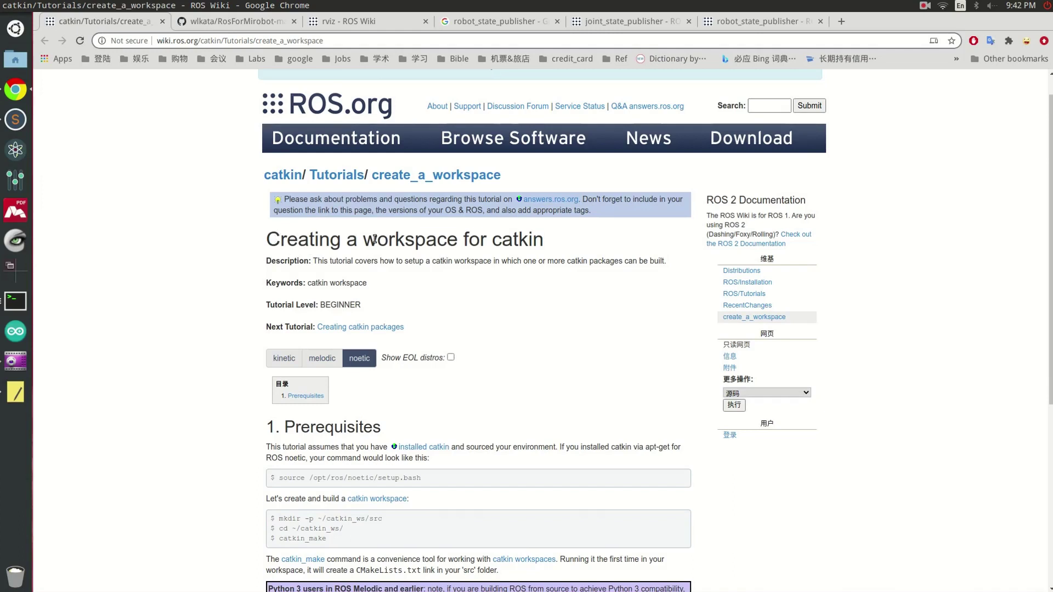
left_click_drag(363, 239, 441, 239)
double_click(515, 239)
left_click(481, 287)
scroll(439, 291, "down", 5)
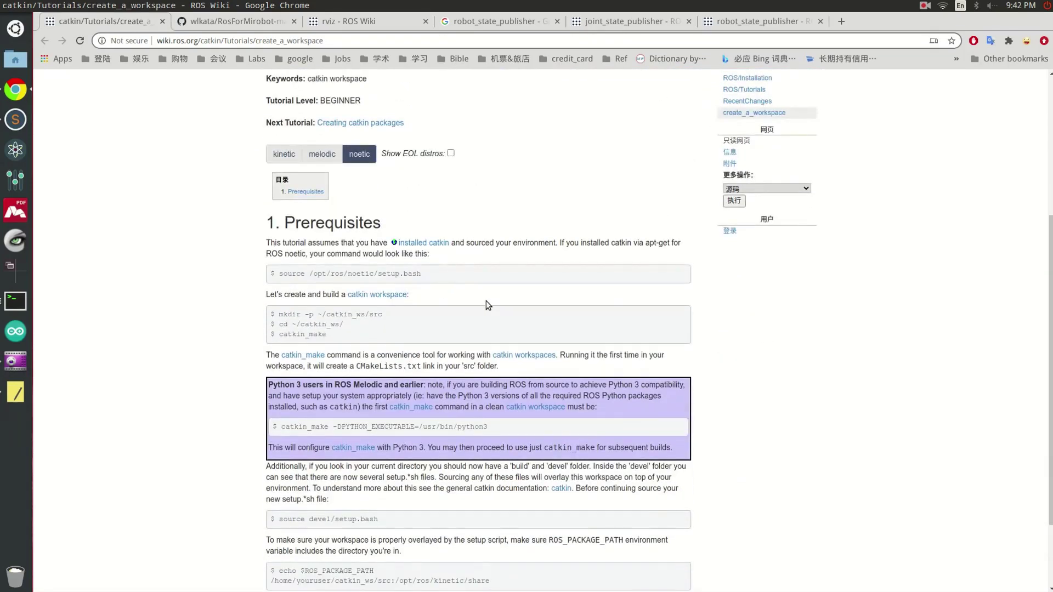
scroll(466, 267, "down", 3)
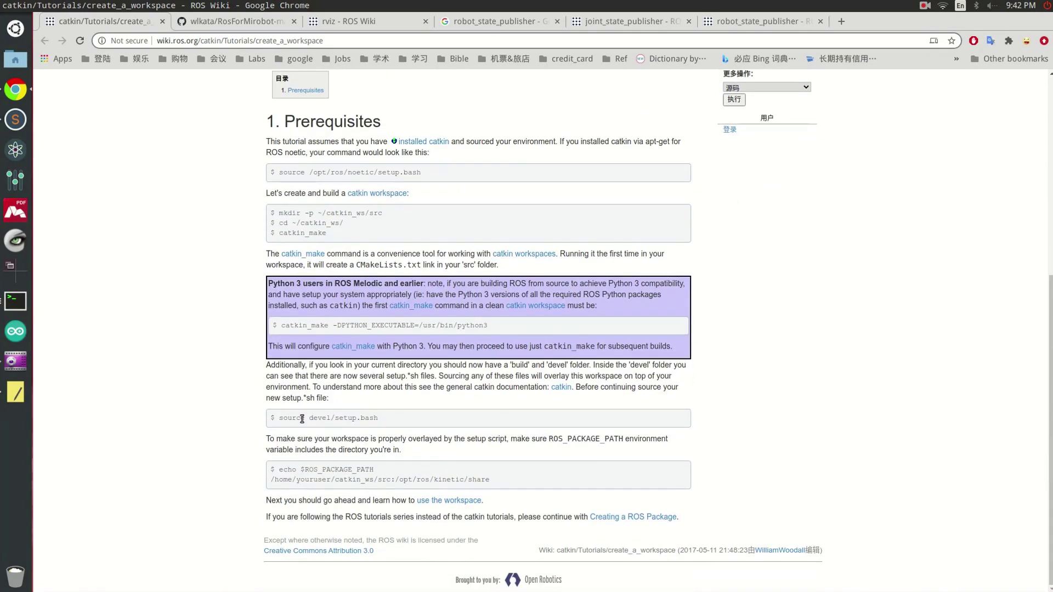
Copy the command echo $ROS_PACKAGE_PATH from the end of the catkin workspace tutorial.
left_click_drag(281, 470, 375, 470)
left_click(347, 470)
left_click_drag(375, 470, 279, 470)
key("ctrl+c")
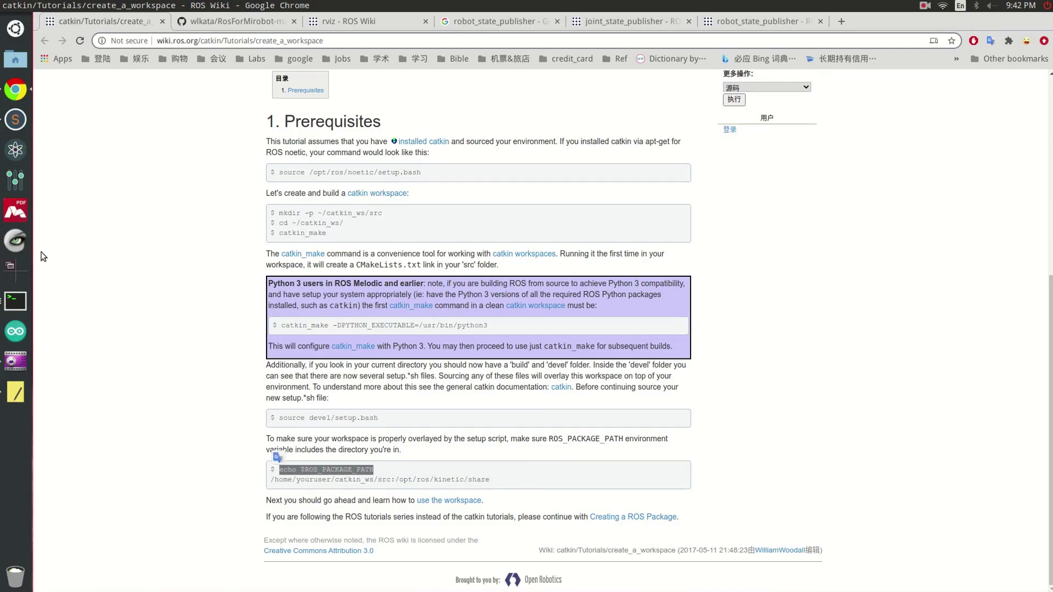
Switch to the fourth terminal session, clear its output, and run echo $ROS_PACKAGE_PATH.
left_click(15, 301)
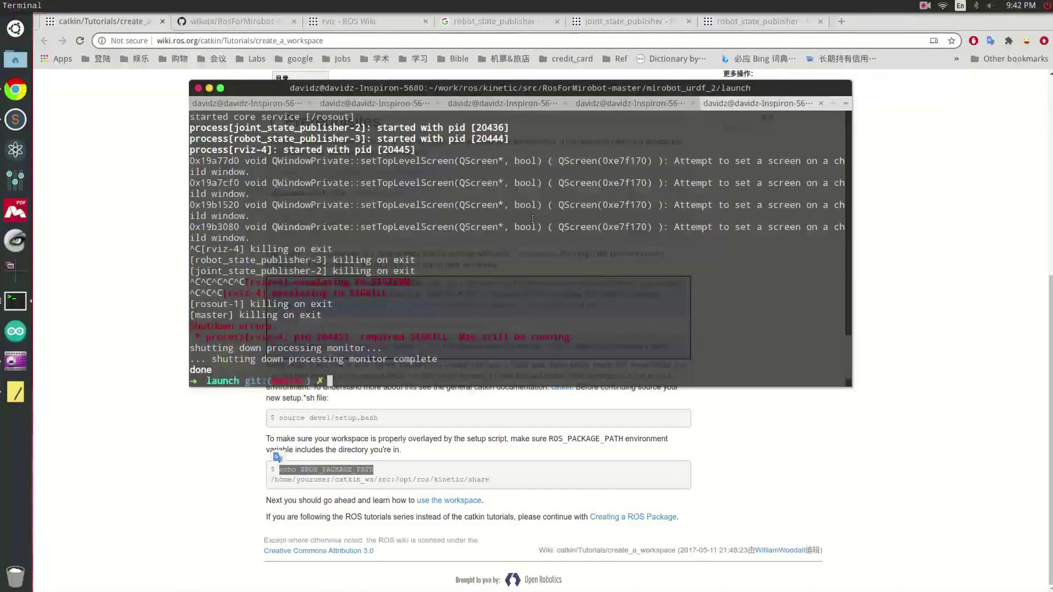
left_click(602, 104)
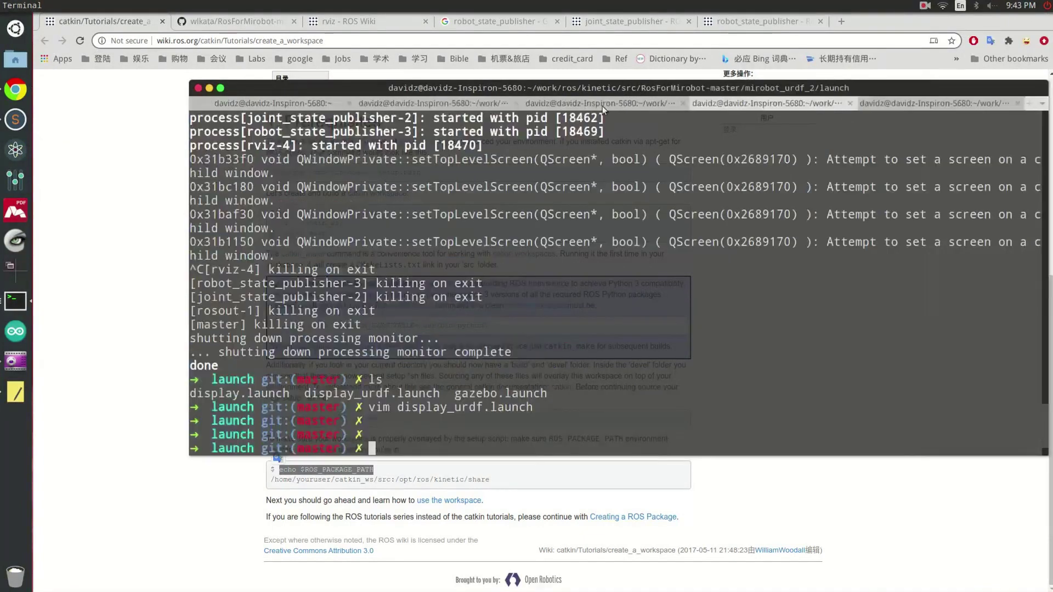
left_click_drag(515, 86, 479, 74)
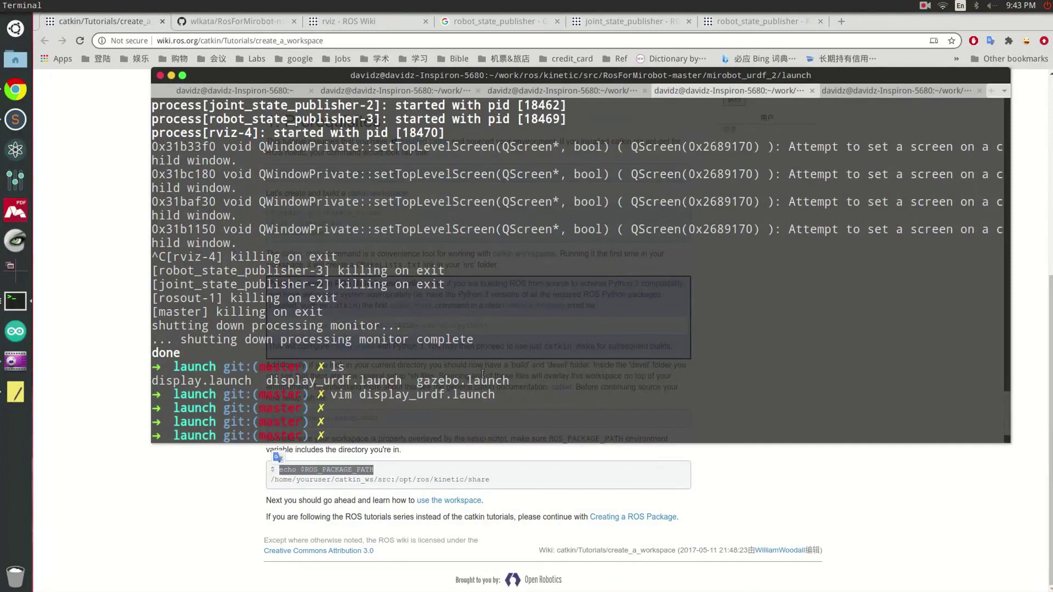
key("ctrl+l")
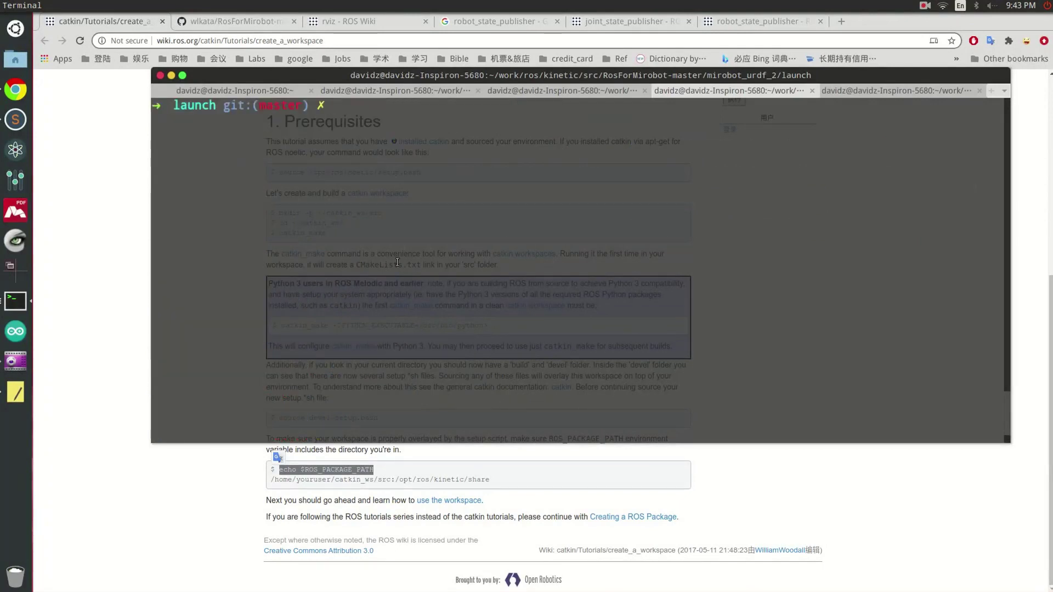
middle_click(454, 202)
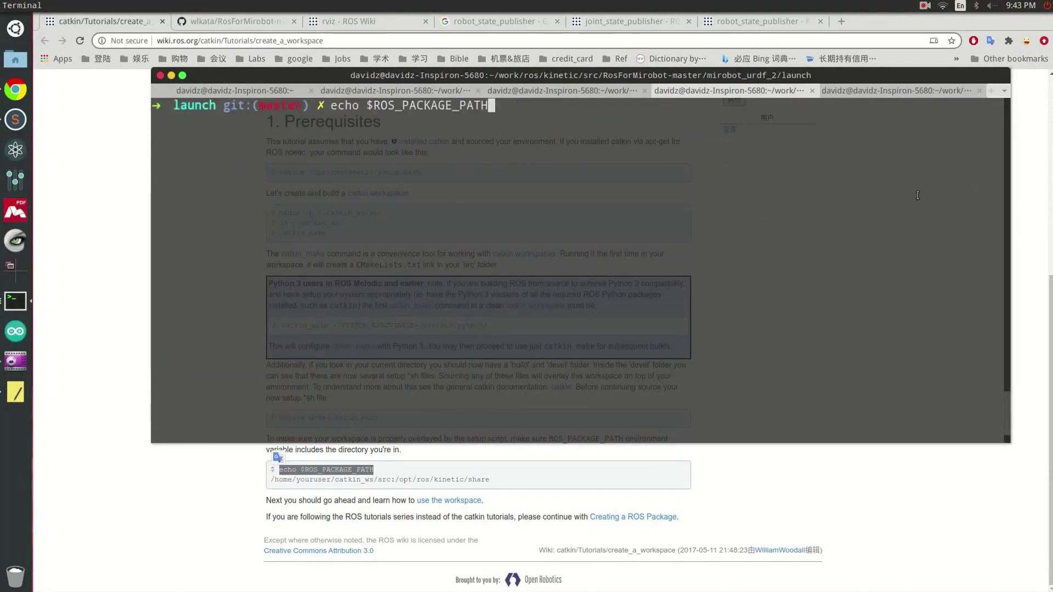
key("Return")
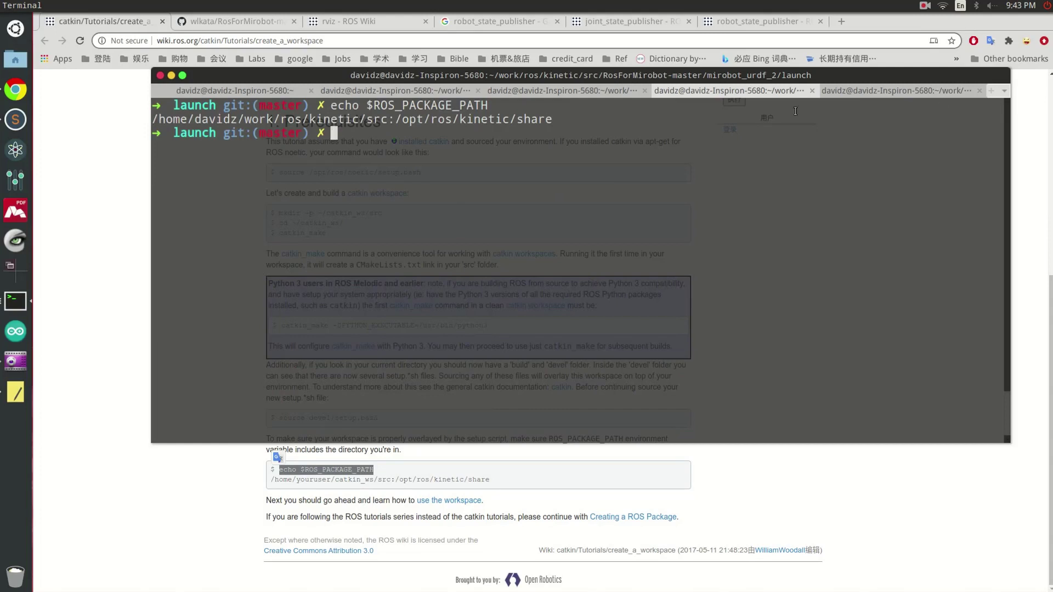
Examine the two package paths in the output, the workspace src folder and the ROS kinetic share folder.
left_click_drag(155, 114, 402, 121)
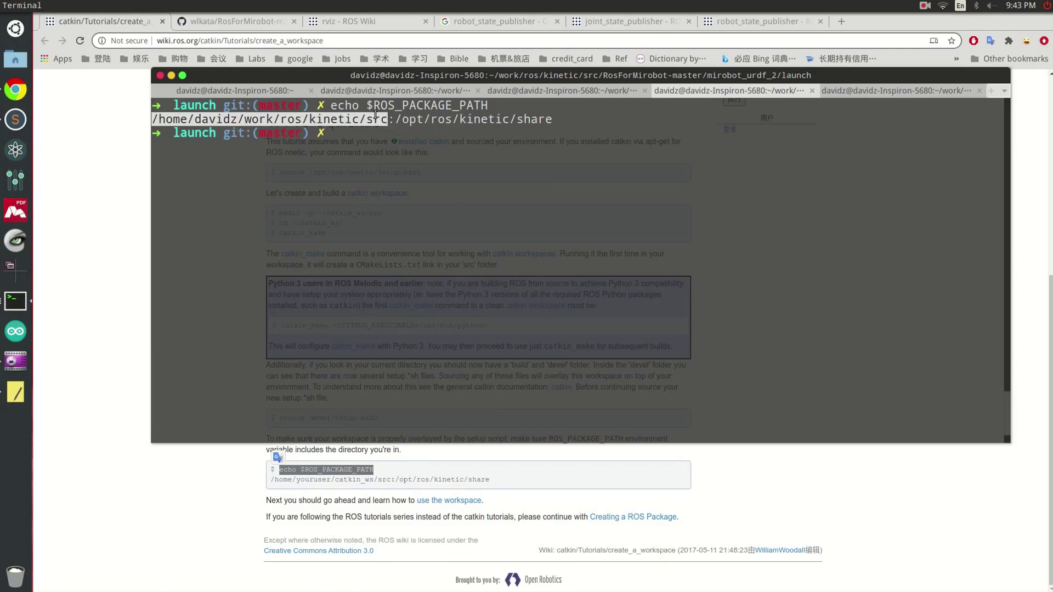
left_click(395, 117)
left_click_drag(396, 117, 556, 120)
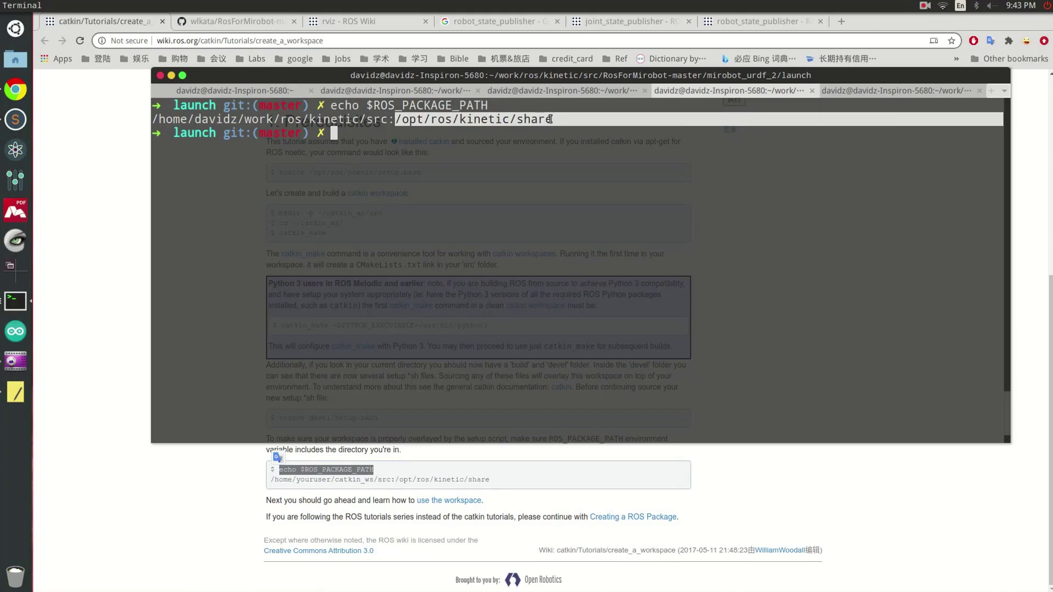
left_click(405, 119)
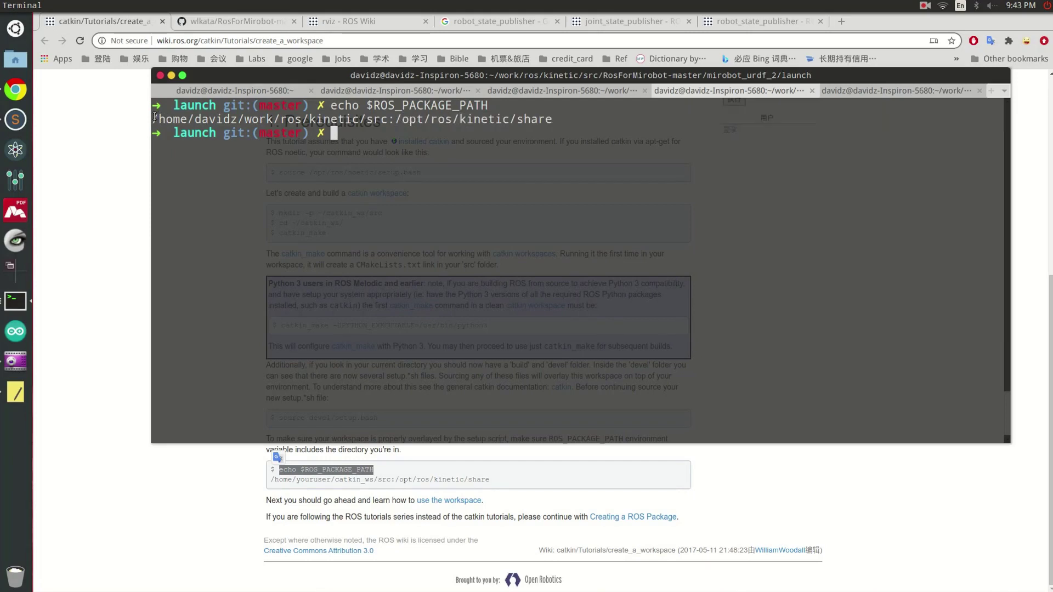
left_click_drag(153, 119, 388, 120)
left_click(254, 122)
left_click(16, 393)
left_click(259, 269)
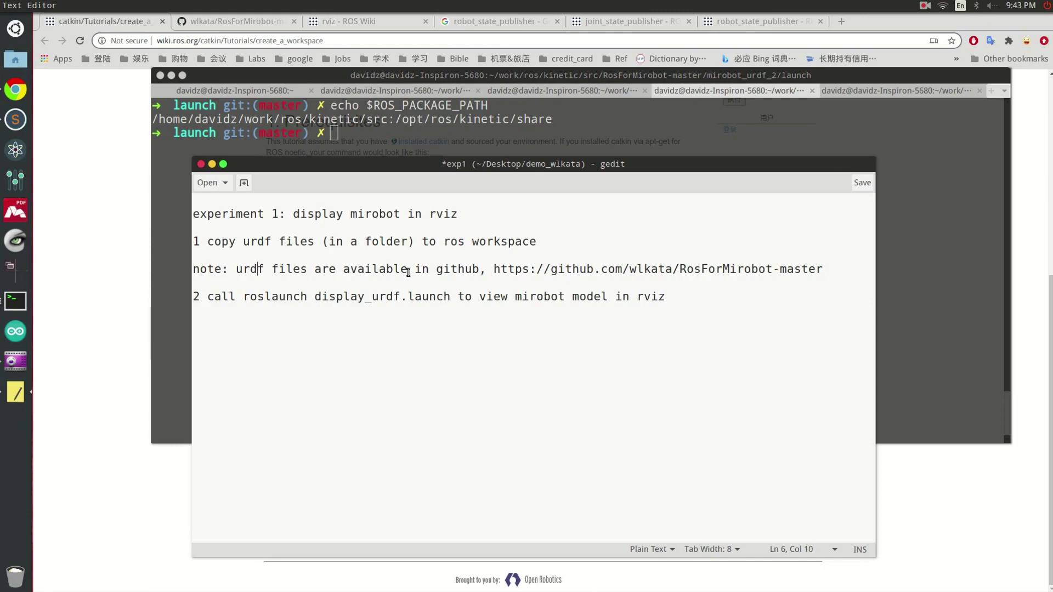
left_click_drag(494, 270, 822, 270)
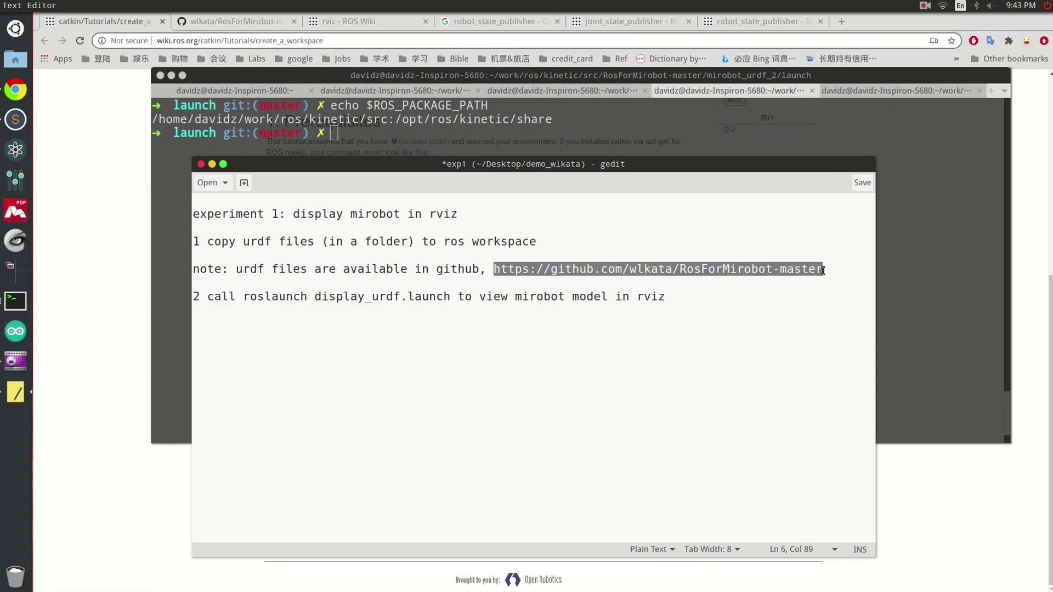
right_click(700, 270)
left_click(718, 320)
Look over the package folders and README of the RosForMirobot-master repository on GitHub in the browser.
left_click(213, 19)
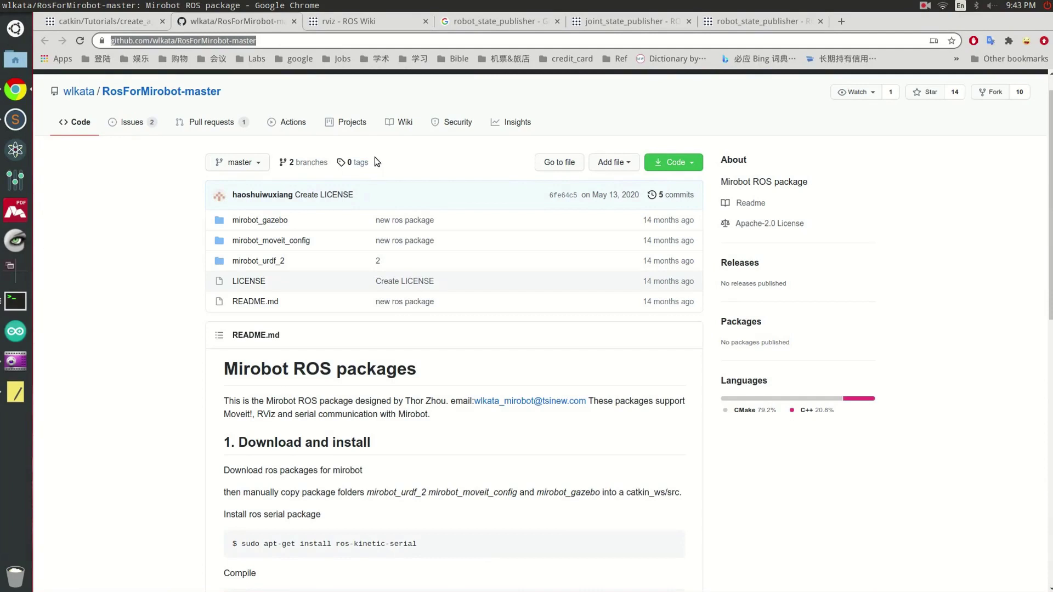
scroll(350, 195, "down", 3)
scroll(351, 195, "up", 2)
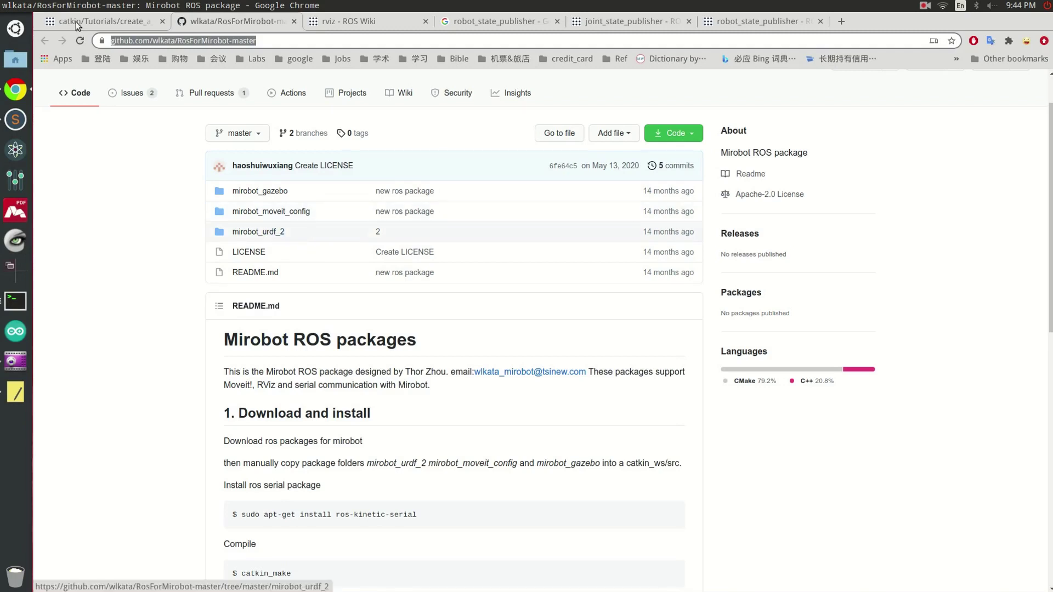
Change the terminal's working directory to the workspace's work/ros/kinetic/src folder, reusing the path printed by the previous command.
left_click(15, 301)
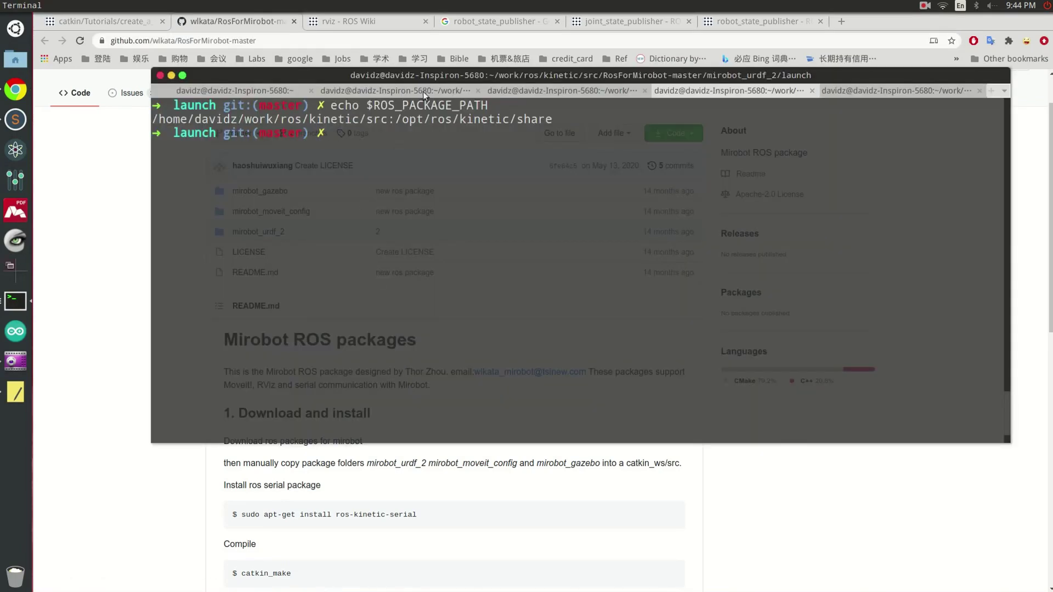
type("cd")
double_click(260, 121)
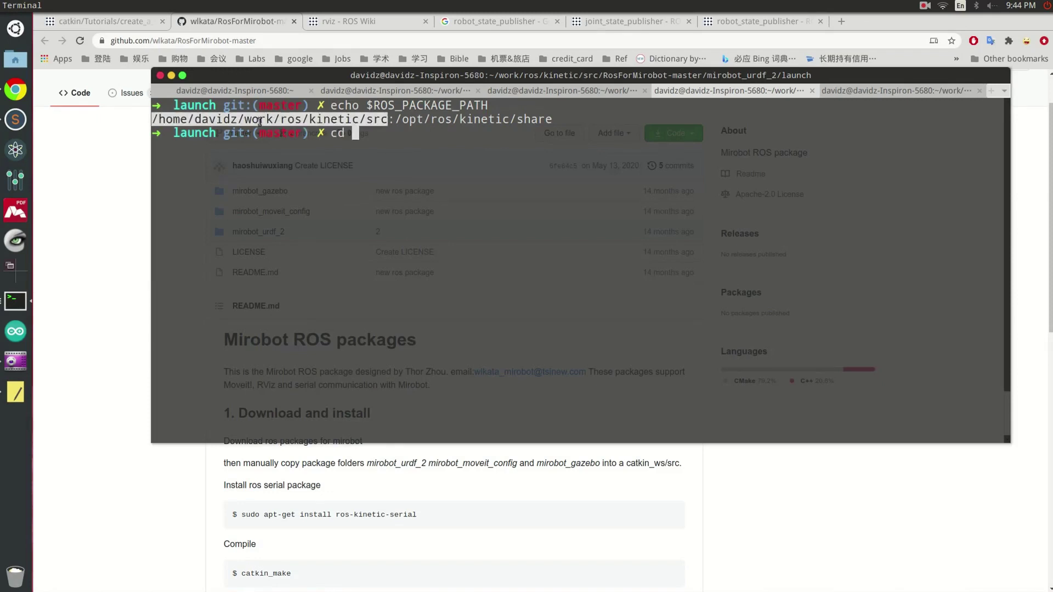
middle_click(309, 128)
key("Return")
type("as")
key("BackSpace")
key("BackSpace")
type("git ")
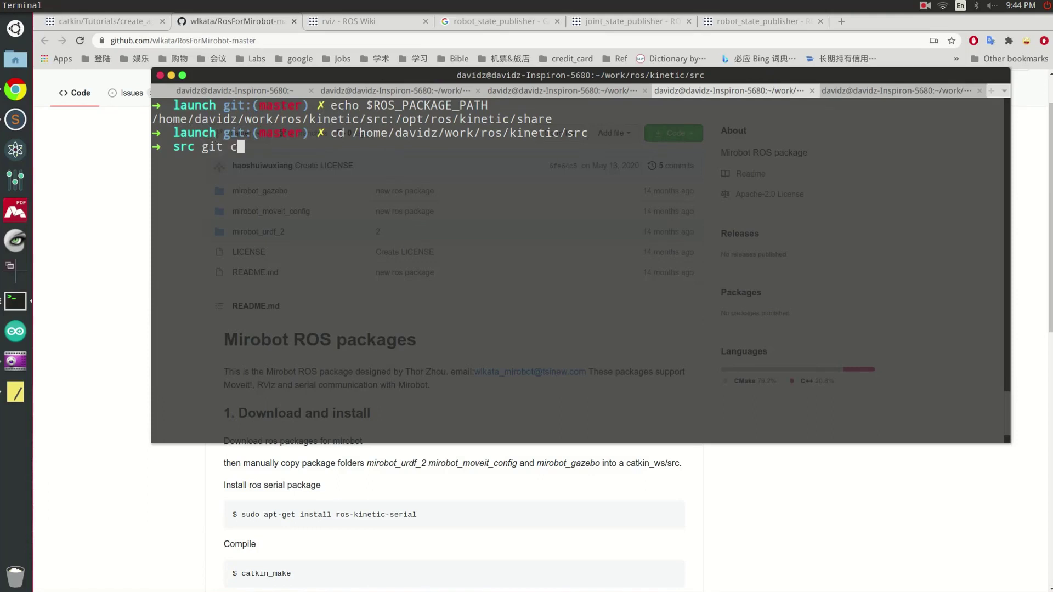
type("clone")
key("ctrl+shift+v")
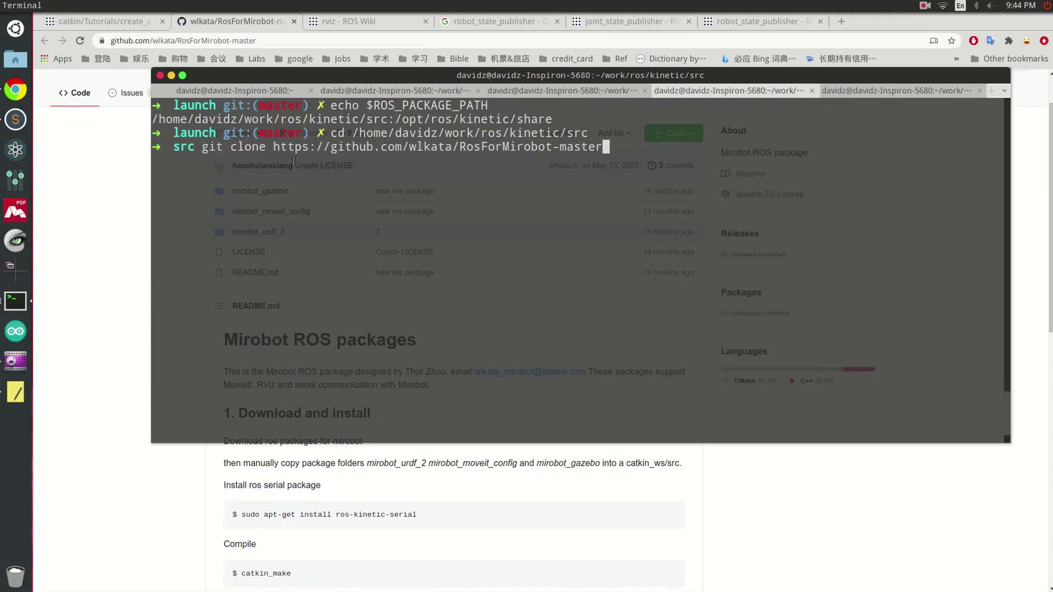
left_click_drag(273, 147, 602, 147)
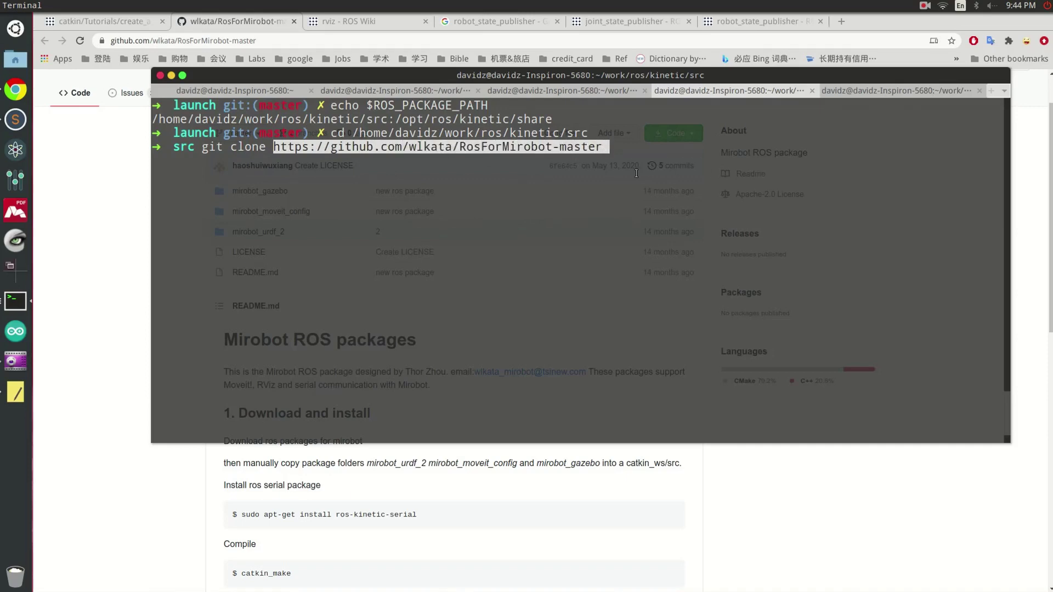
left_click(475, 125)
key("Return")
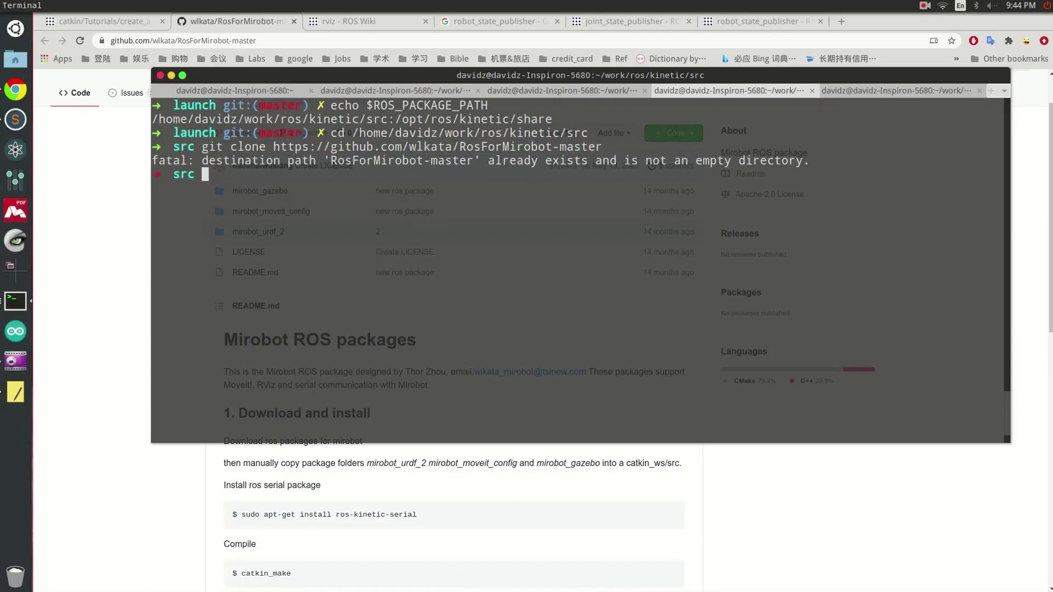
List the contents of the workspace src folder with ls.
type("ls")
key("Return")
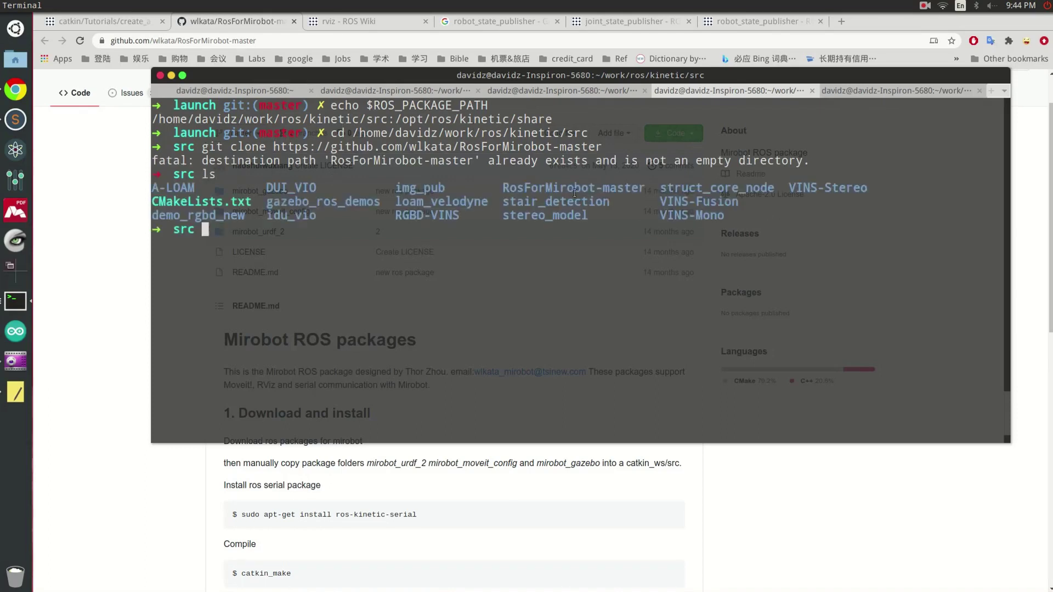
Change the terminal's working directory to the RosForMirobot-master folder.
double_click(562, 190)
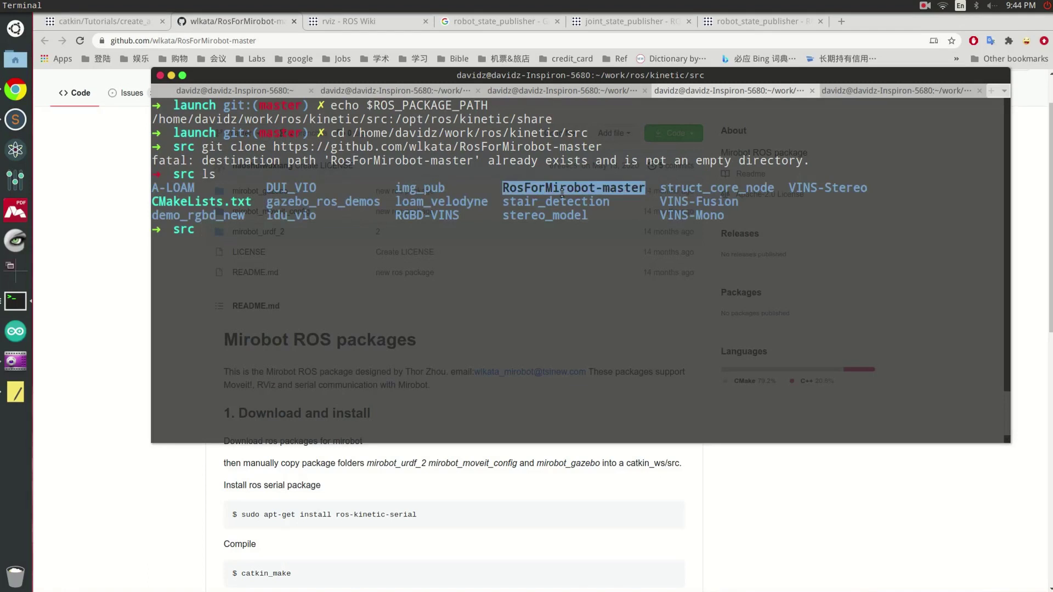
left_click(564, 240)
type("cd Ro")
key("Tab")
key("Return")
List the contents of RosForMirobot-master with ls and look over its mirobot package folders.
type("a")
key("BackSpace")
type("LS")
key("Return")
type("A")
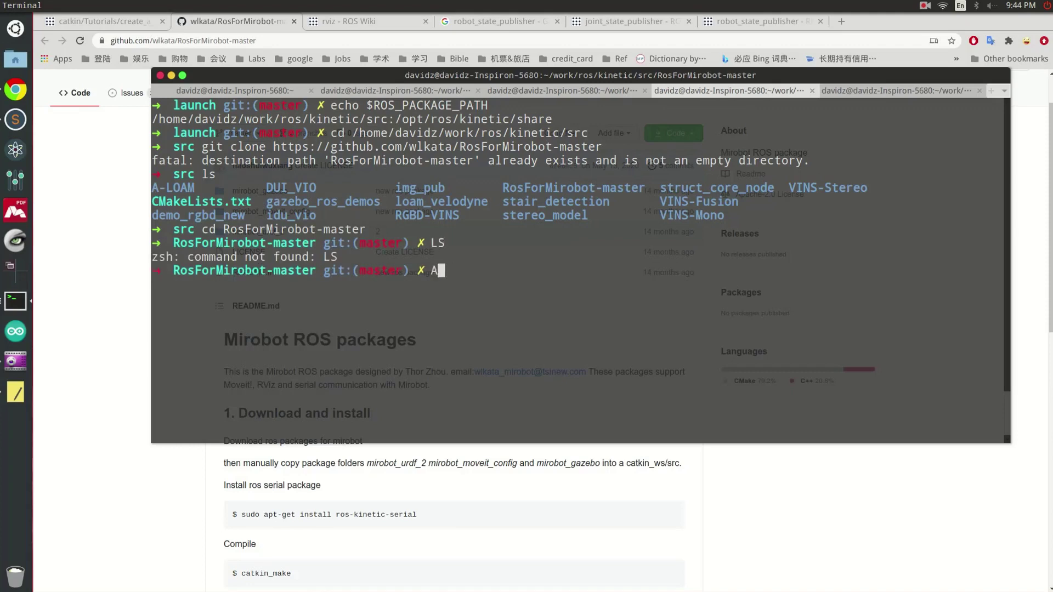
key("BackSpace")
type("ls")
key("Return")
double_click(266, 284)
double_click(406, 284)
double_click(535, 284)
left_click(522, 298)
Change into the mirobot_urdf_2 package folder and list its contents with ls.
type("cd")
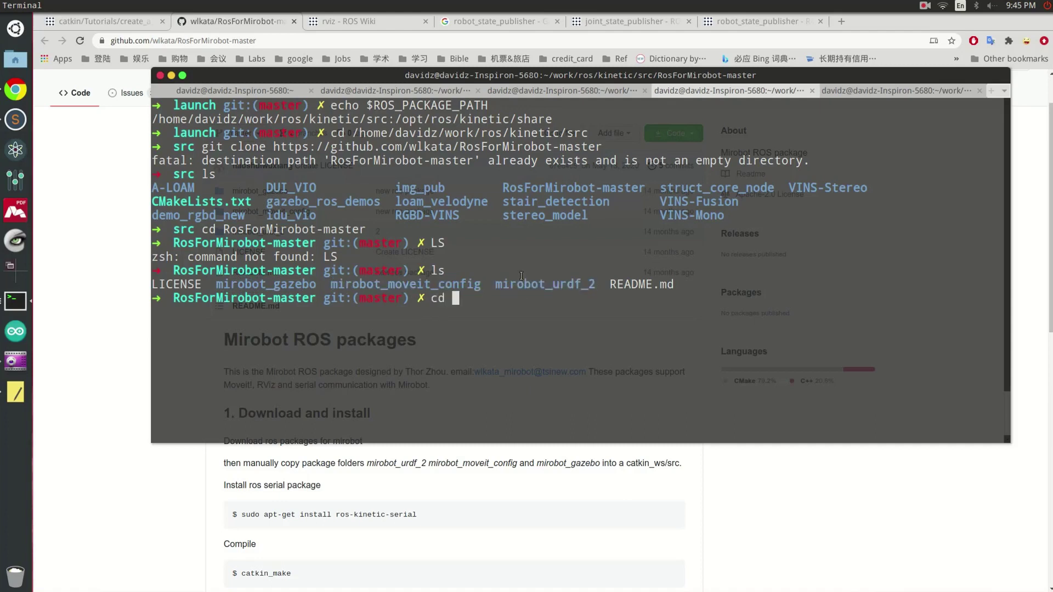
left_click_drag(495, 284, 594, 286)
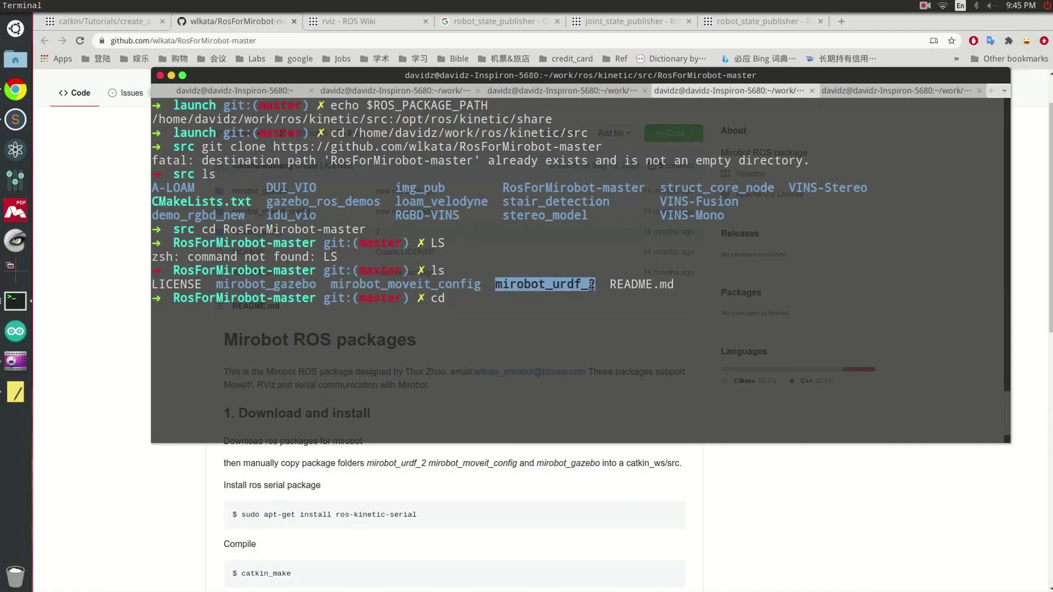
left_click(496, 295)
middle_click(496, 296)
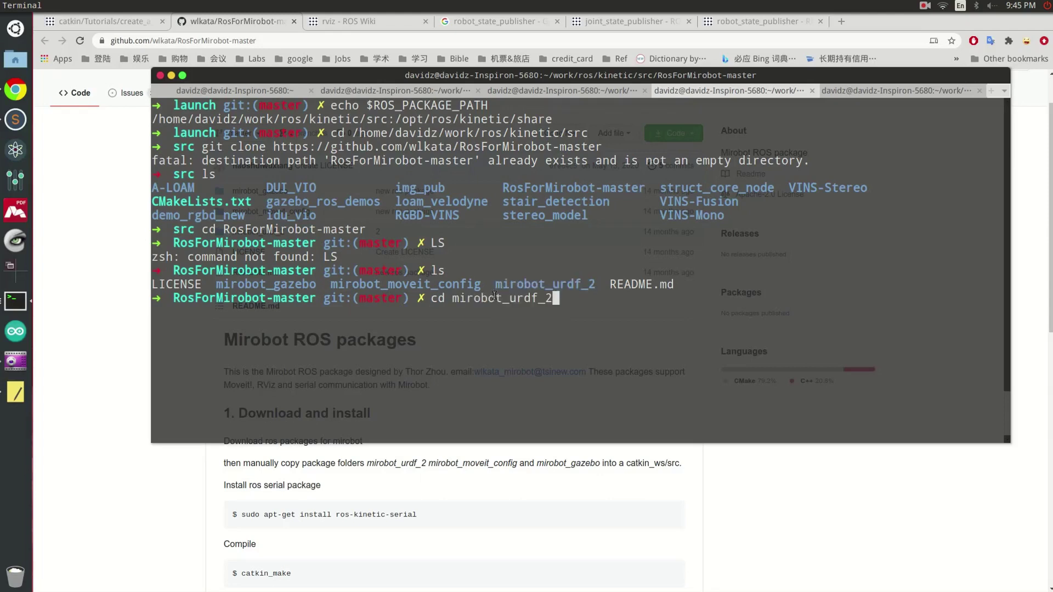
key("Return")
type("ls")
key("Return")
Change into the package's launch folder and list its files, looking for display_urdf.launch.
type("cd launch/")
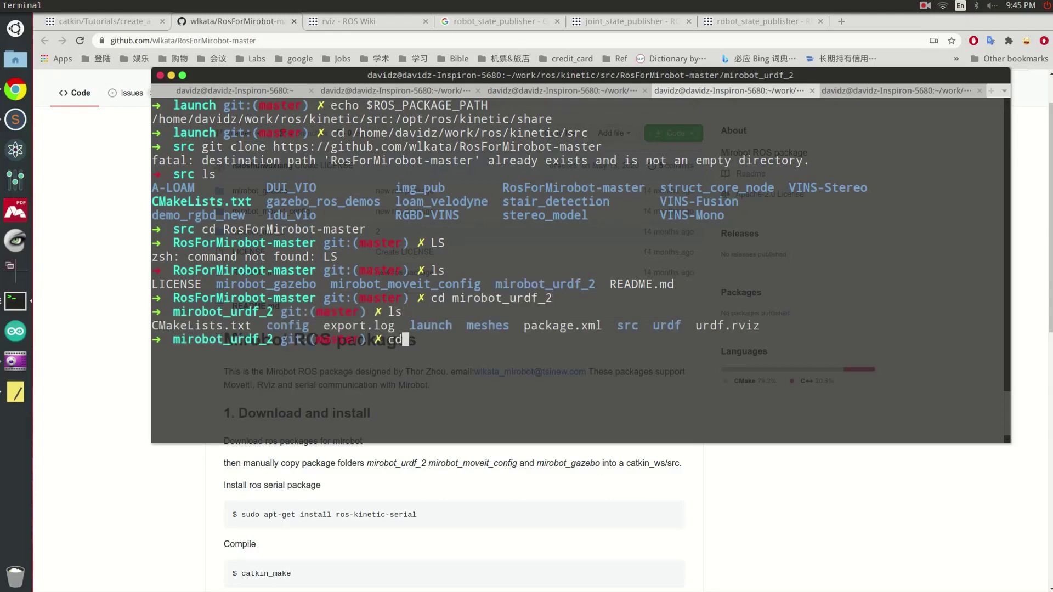
key("Return")
type("ls")
key("Return")
type("as")
key("BackSpace")
key("BackSpace")
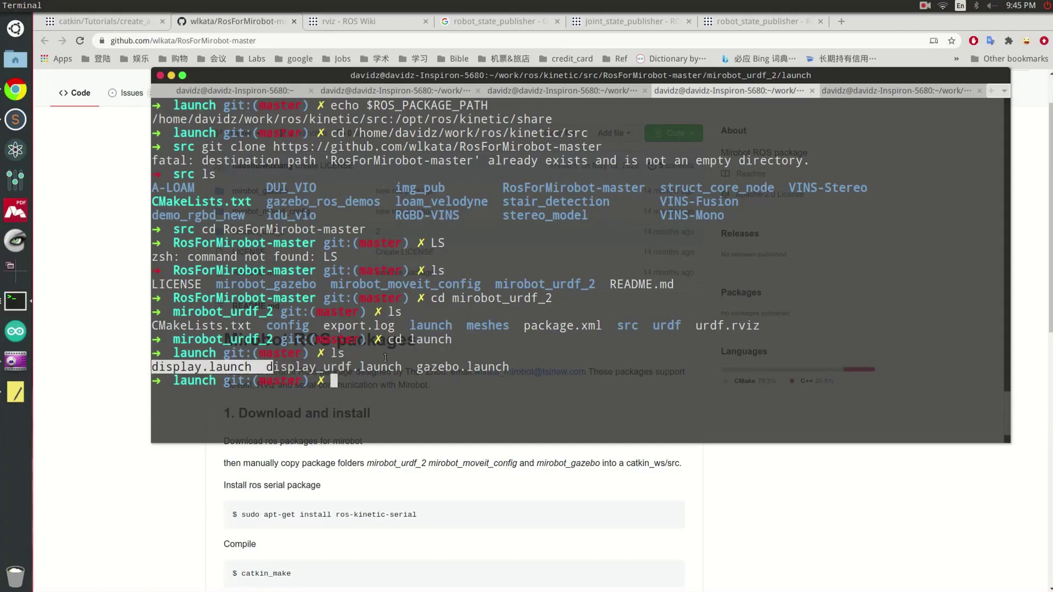
double_click(389, 366)
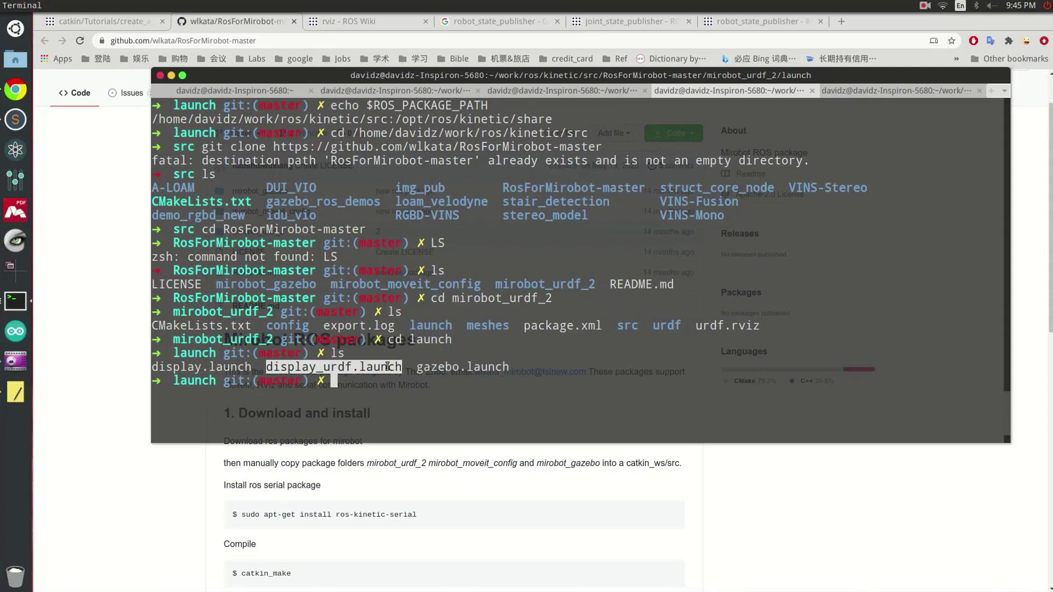
left_click(371, 381)
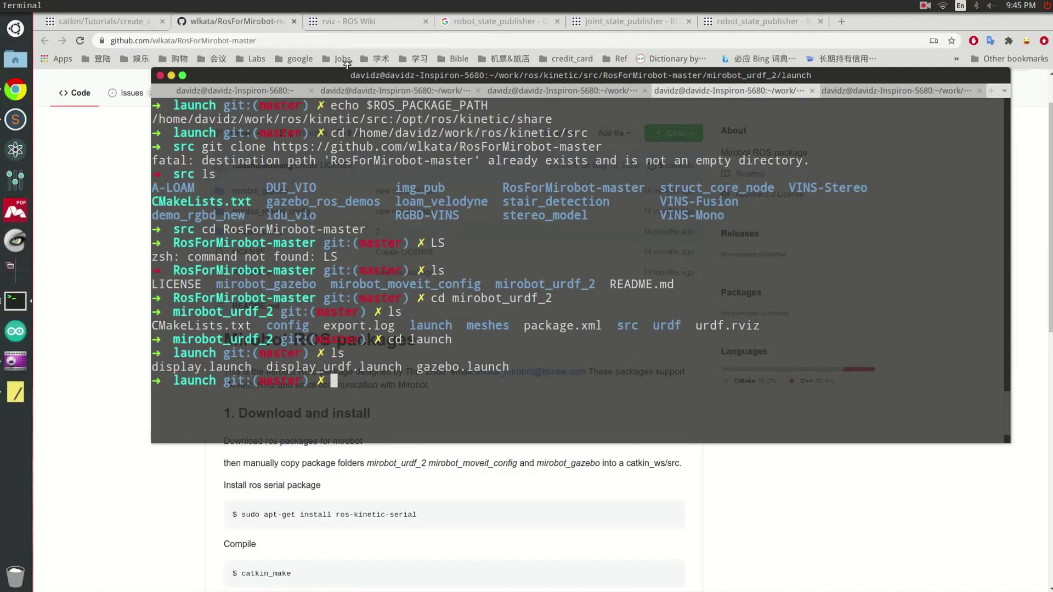
Copy the command roslaunch display_urdf.launch from the exp1 notes in the text editor and run it in the terminal.
left_click_drag(356, 75, 357, 70)
left_click(15, 404)
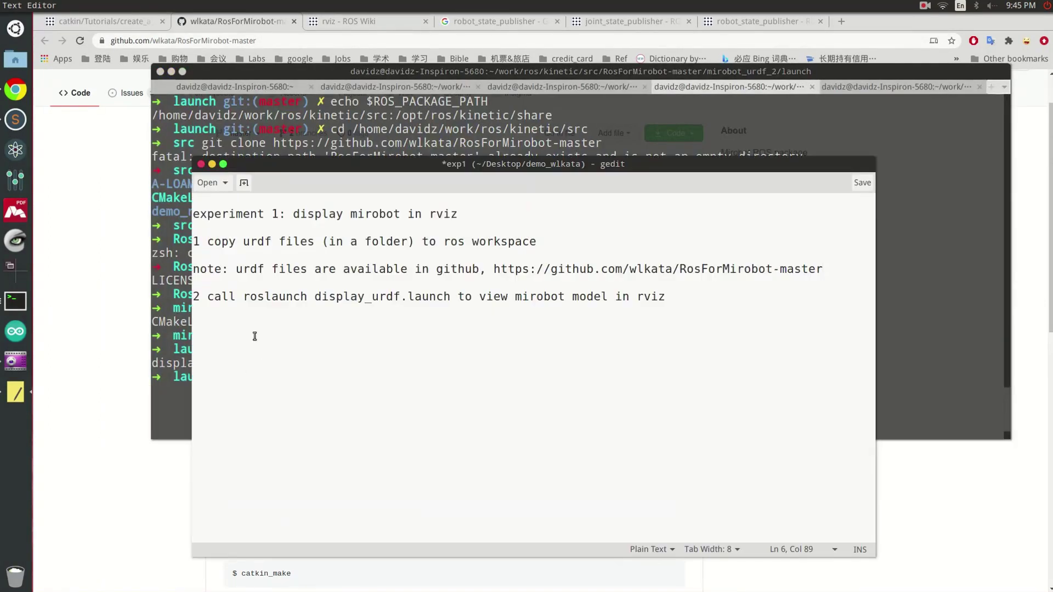
left_click_drag(245, 296, 449, 300)
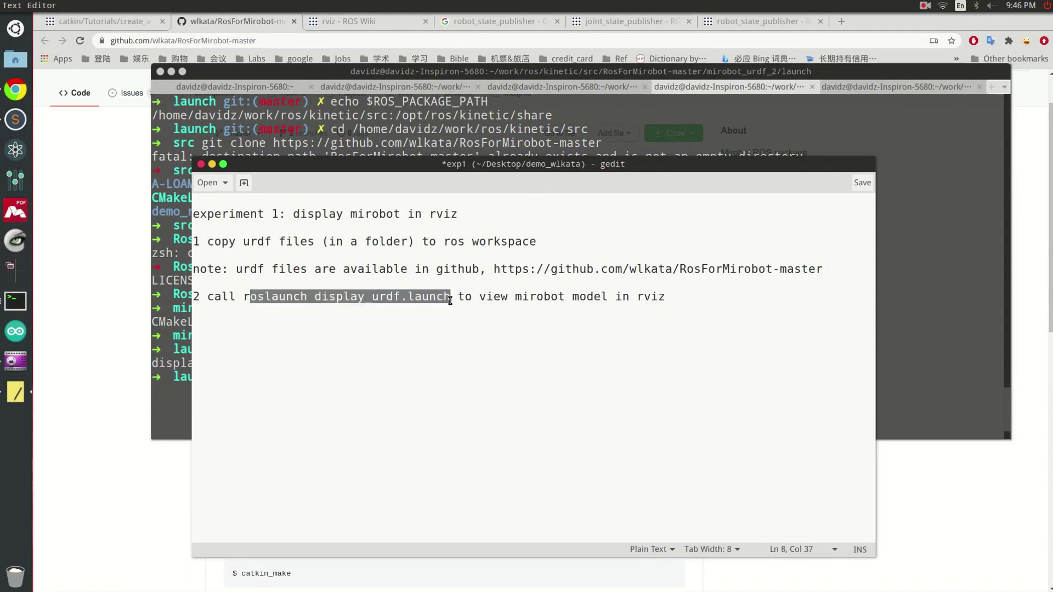
double_click(429, 297)
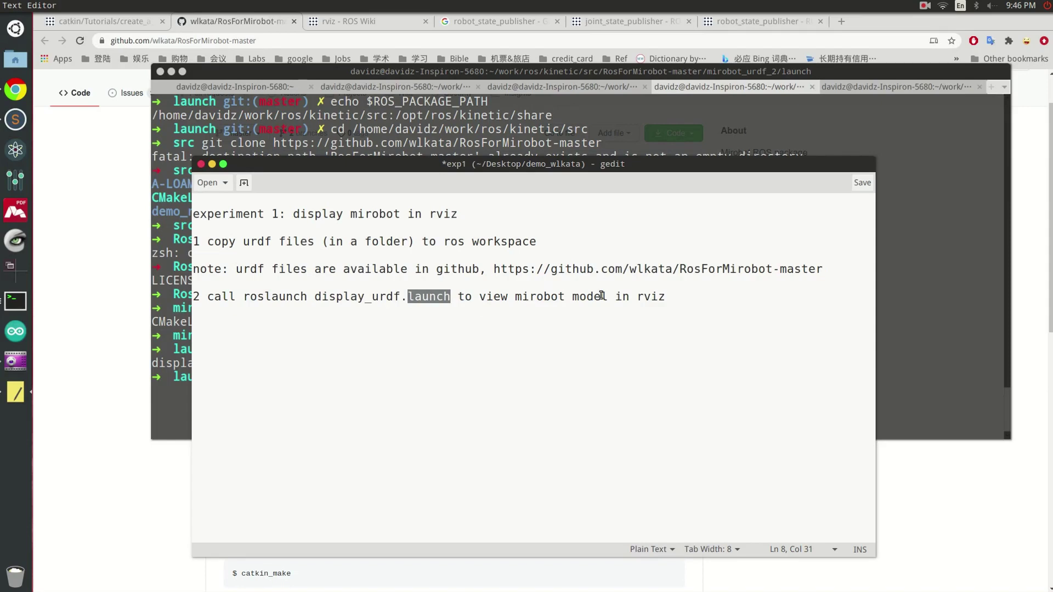
double_click(647, 296)
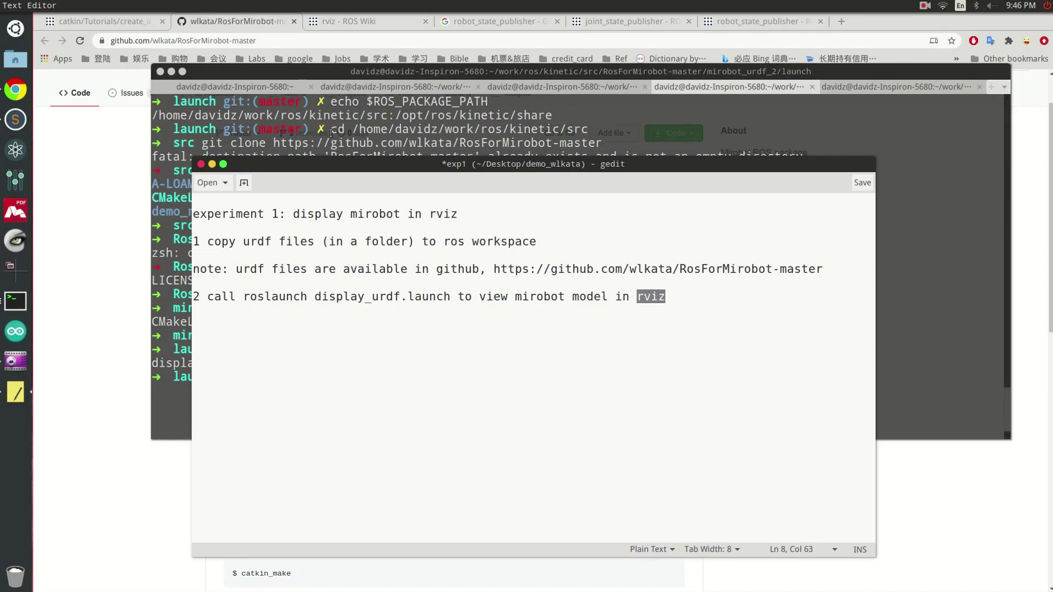
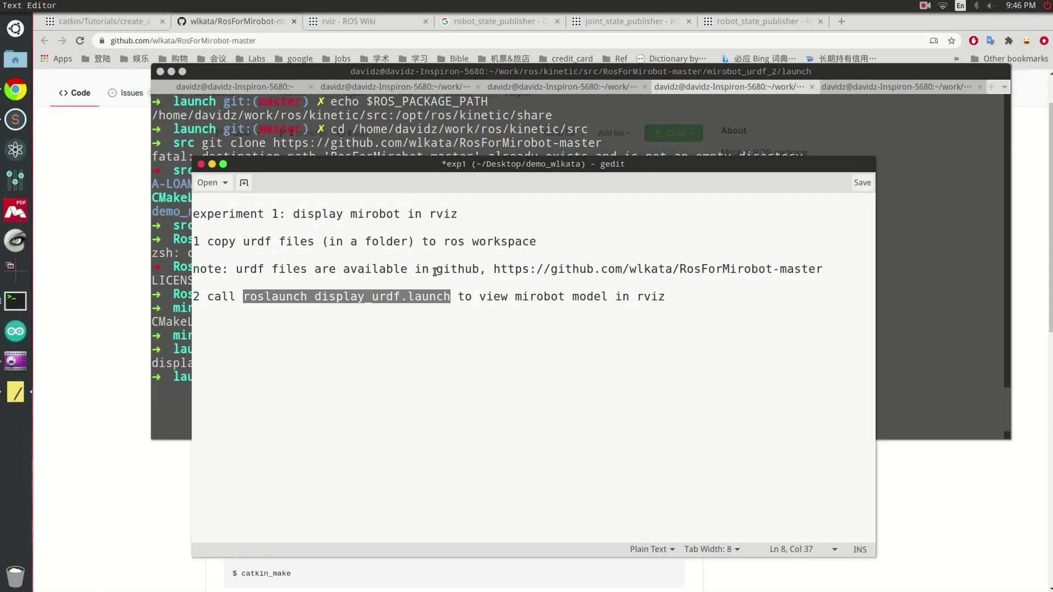
left_click(394, 147)
middle_click(379, 413)
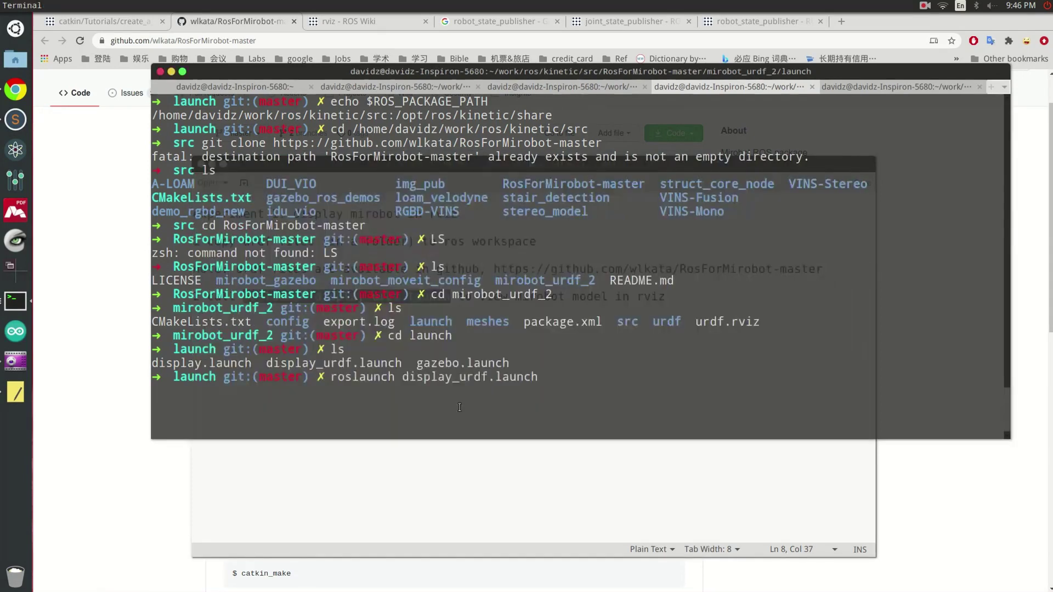
key("Return")
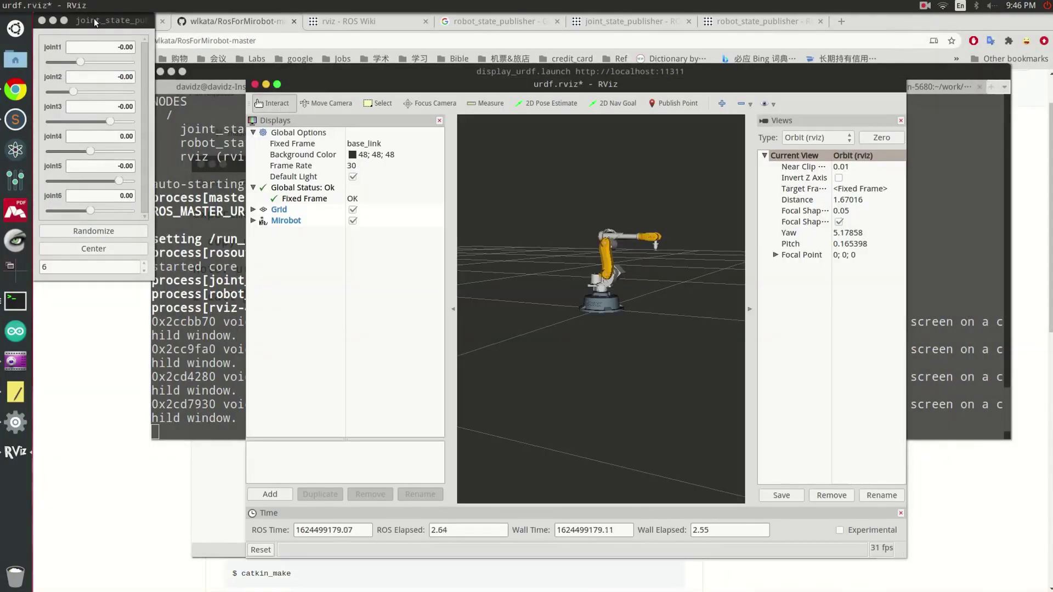
Move and widen the joint_state_publisher window beside RViz, and inspect the Mirobot model from several angles and distances.
left_click_drag(94, 18, 130, 97)
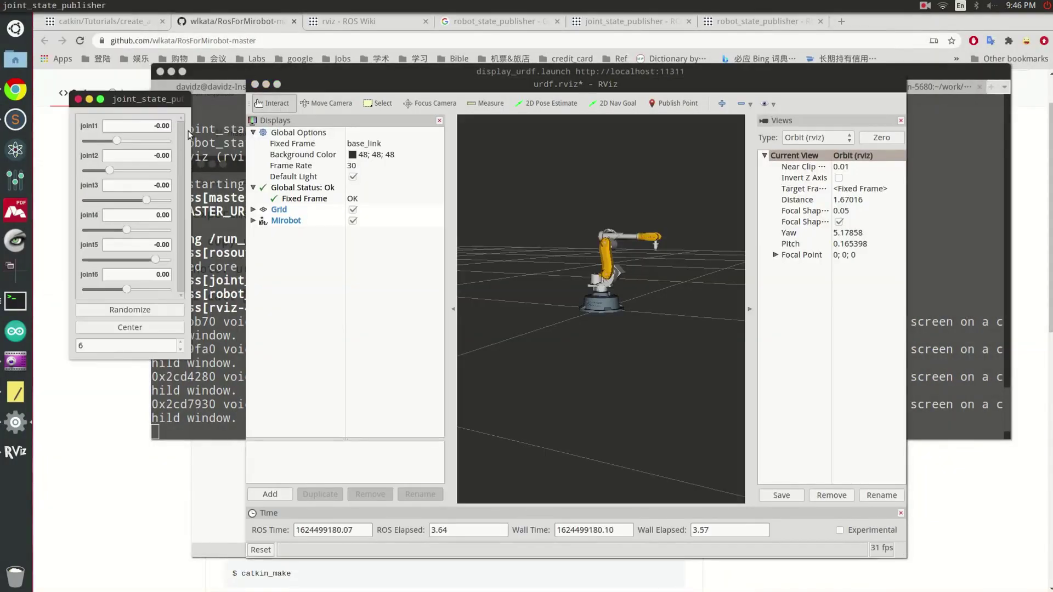
mouse_move(190, 107)
left_mouse_down()
mouse_move(237, 109)
mouse_move(201, 99)
left_mouse_up()
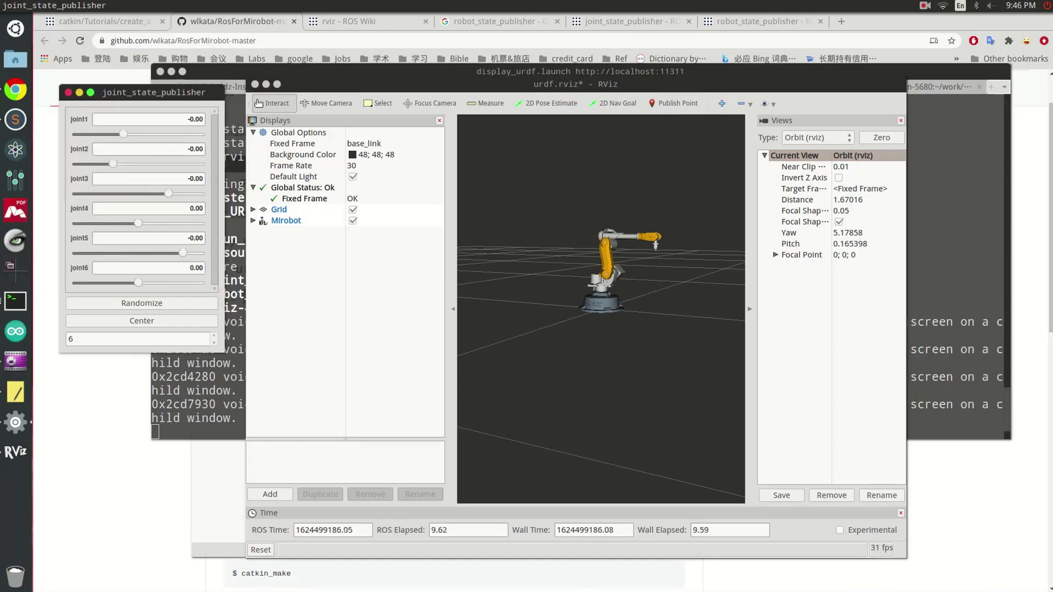
left_click_drag(586, 305, 571, 283)
scroll(624, 295, "up", 3)
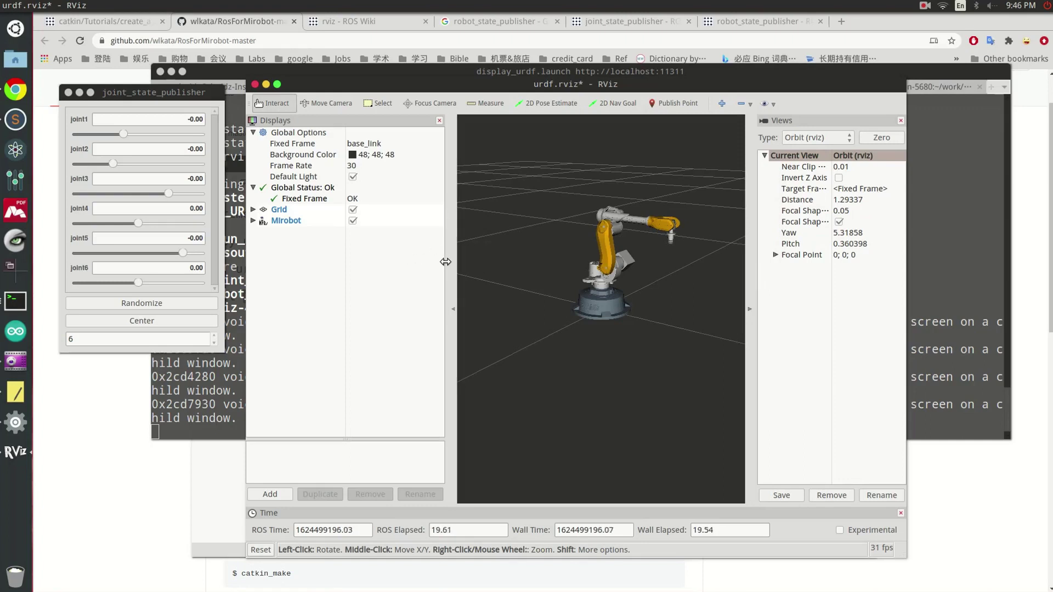
scroll(653, 281, "up", 2)
scroll(650, 281, "down", 4)
scroll(647, 292, "down", 2)
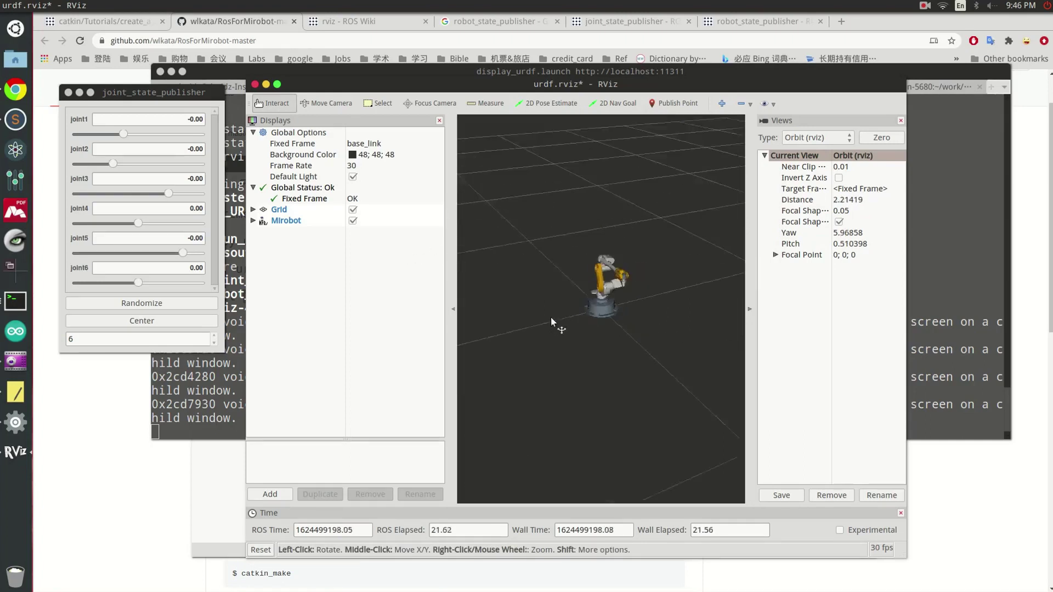
mouse_move(647, 292)
left_mouse_down()
mouse_move(650, 304)
mouse_move(586, 305)
mouse_move(501, 285)
mouse_move(508, 326)
mouse_move(692, 275)
mouse_move(637, 302)
mouse_move(647, 282)
mouse_move(644, 323)
mouse_move(640, 283)
left_mouse_up()
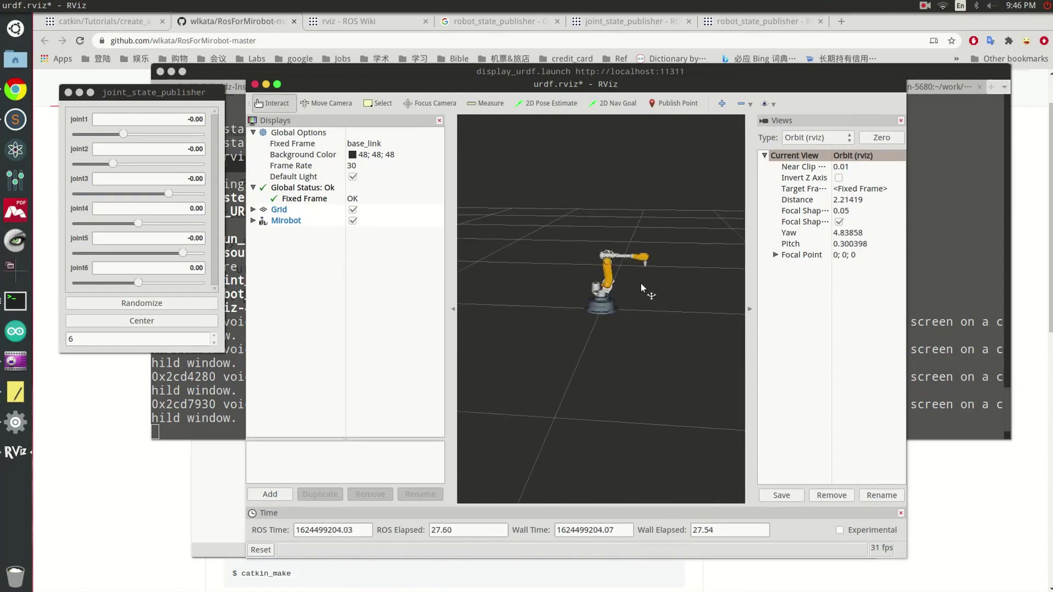
Rotate the Mirobot's joint1 to 0.82 in joint_state_publisher.
left_click_drag(151, 99, 163, 103)
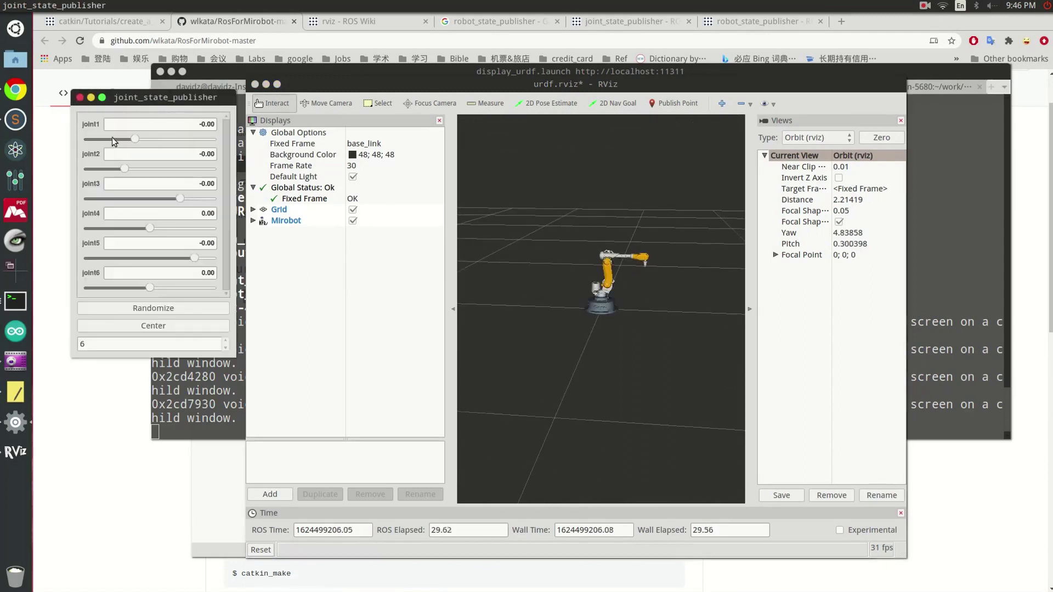
mouse_move(134, 138)
left_mouse_down()
mouse_move(117, 139)
mouse_move(136, 139)
left_mouse_up()
scroll(631, 287, "up", 5)
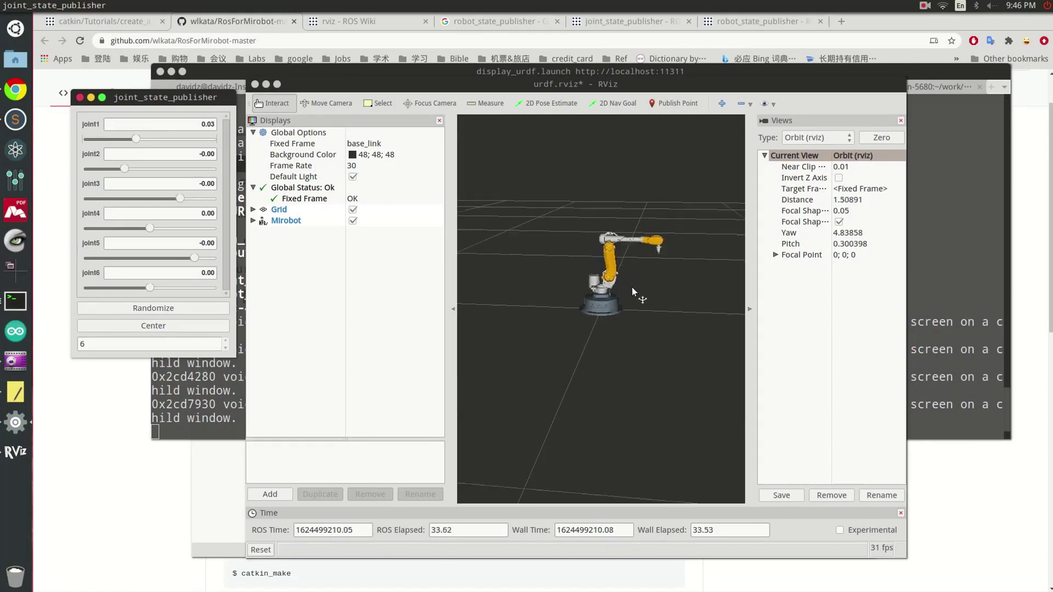
left_click_drag(631, 287, 568, 314)
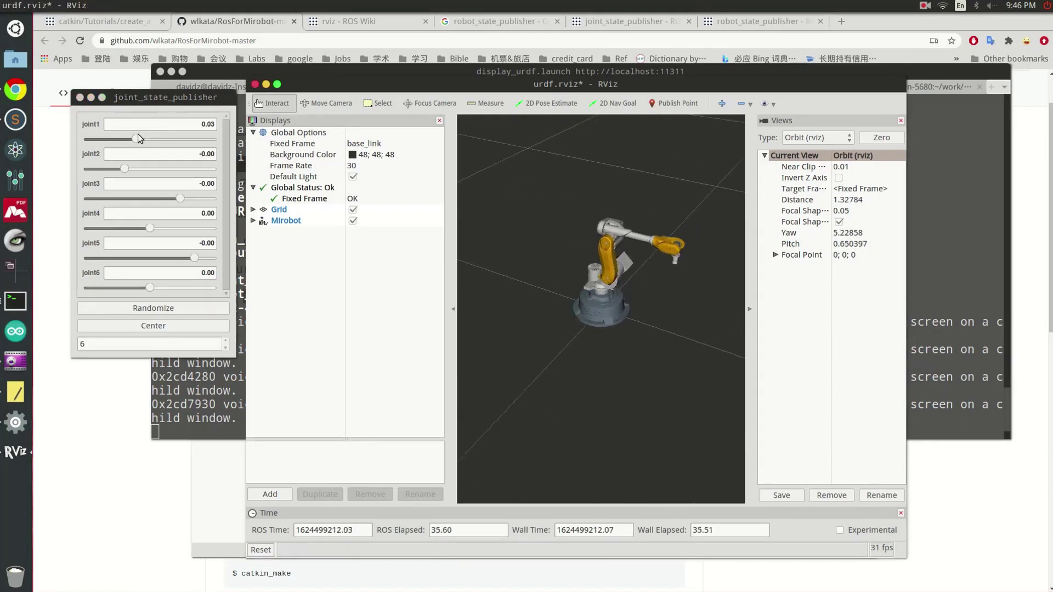
left_click_drag(137, 138, 158, 139)
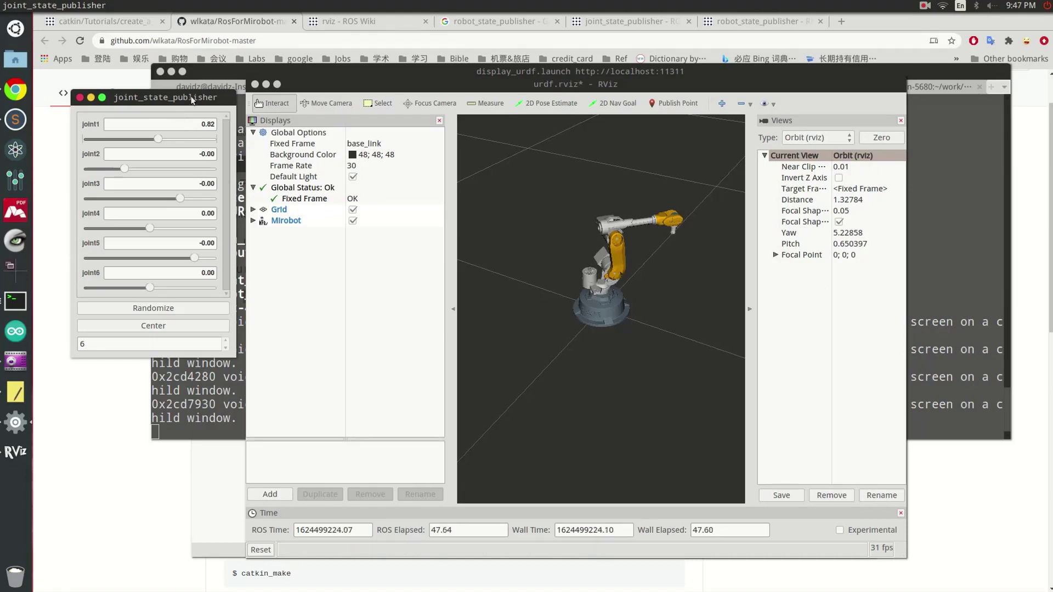
Set joint2 to 0.11 and joint3 to -0.02 in joint_state_publisher.
left_click_drag(196, 100, 201, 104)
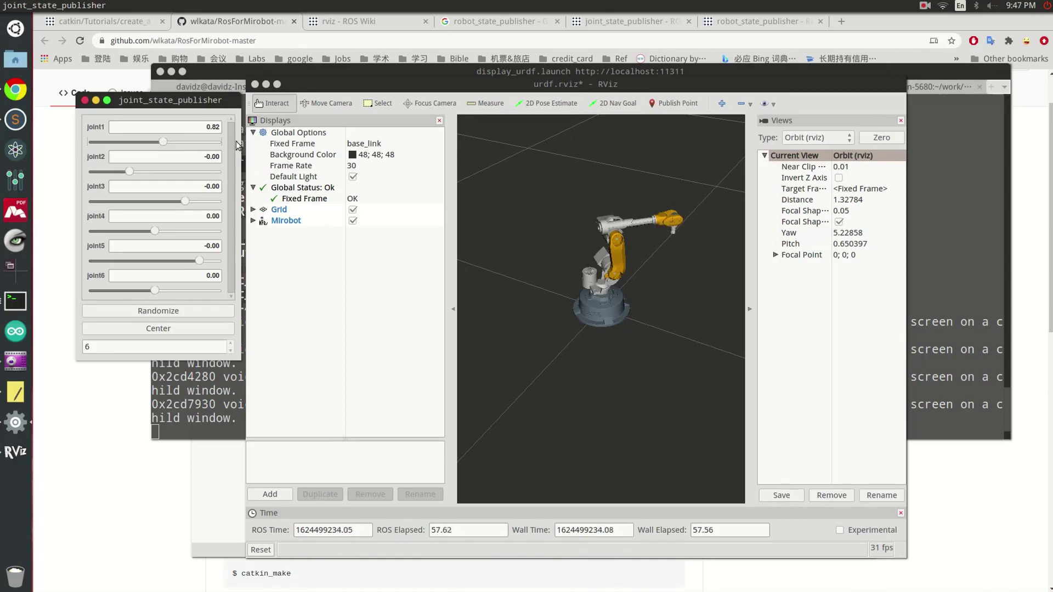
left_click(201, 108)
mouse_move(133, 171)
left_mouse_down()
mouse_move(160, 172)
mouse_move(140, 170)
left_mouse_up()
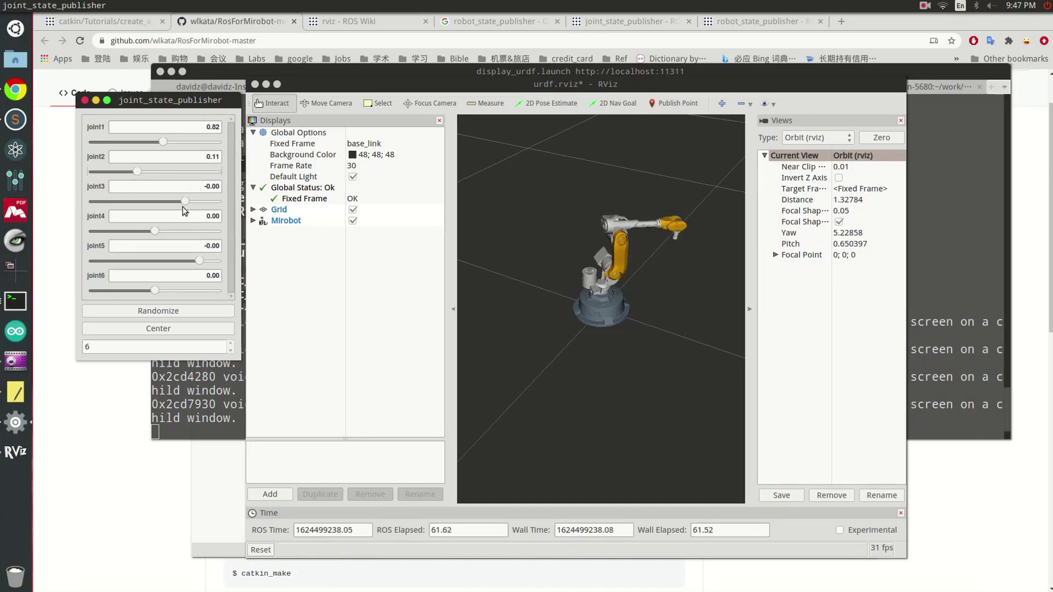
mouse_move(185, 201)
left_mouse_down()
mouse_move(170, 203)
mouse_move(184, 202)
left_mouse_up()
left_click_drag(674, 288, 493, 288)
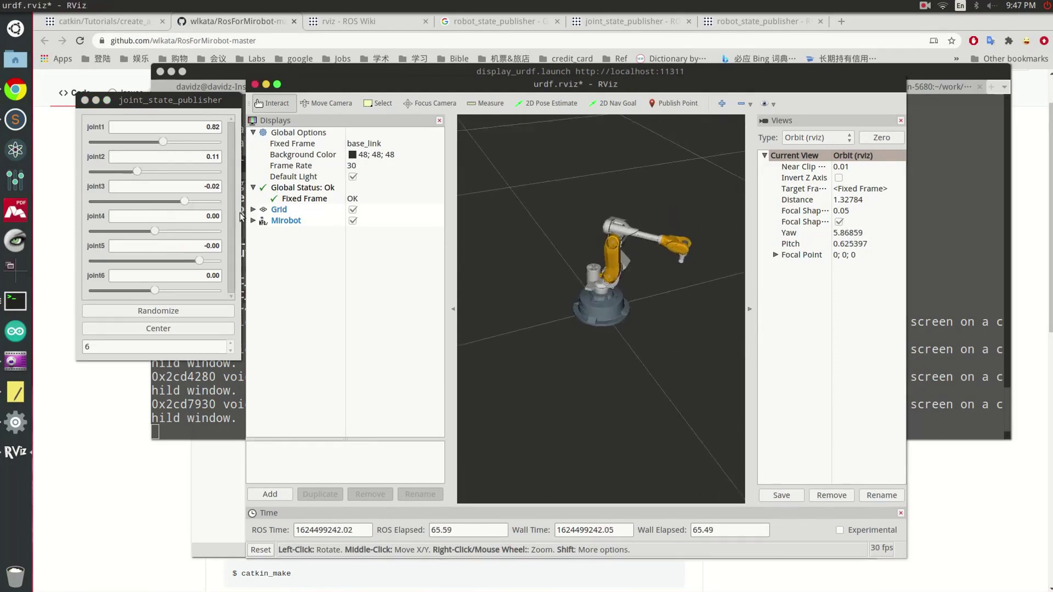
Set joint4 to -1.17, joint5 to -1.15 and joint6 to -1.86, and line up the joint_state_publisher and RViz windows.
left_click_drag(157, 230, 140, 228)
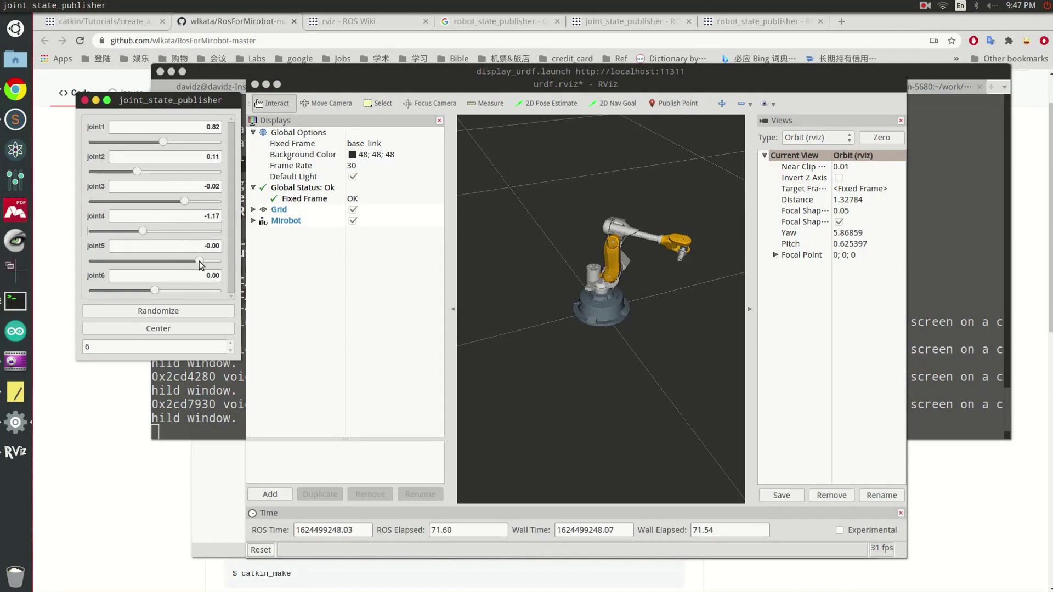
left_click_drag(199, 261, 164, 265)
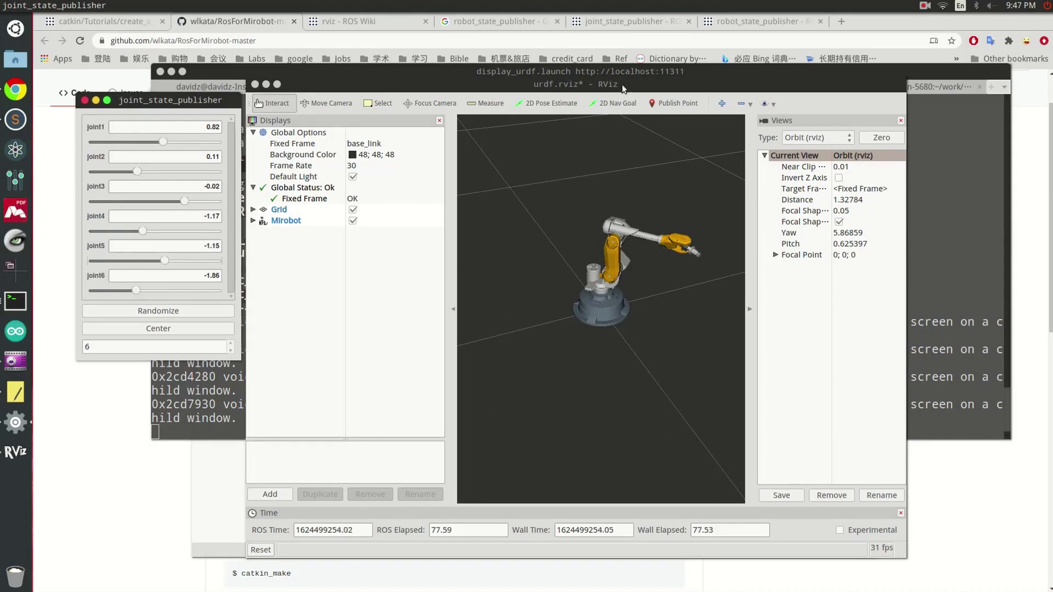
left_click_drag(417, 83, 415, 84)
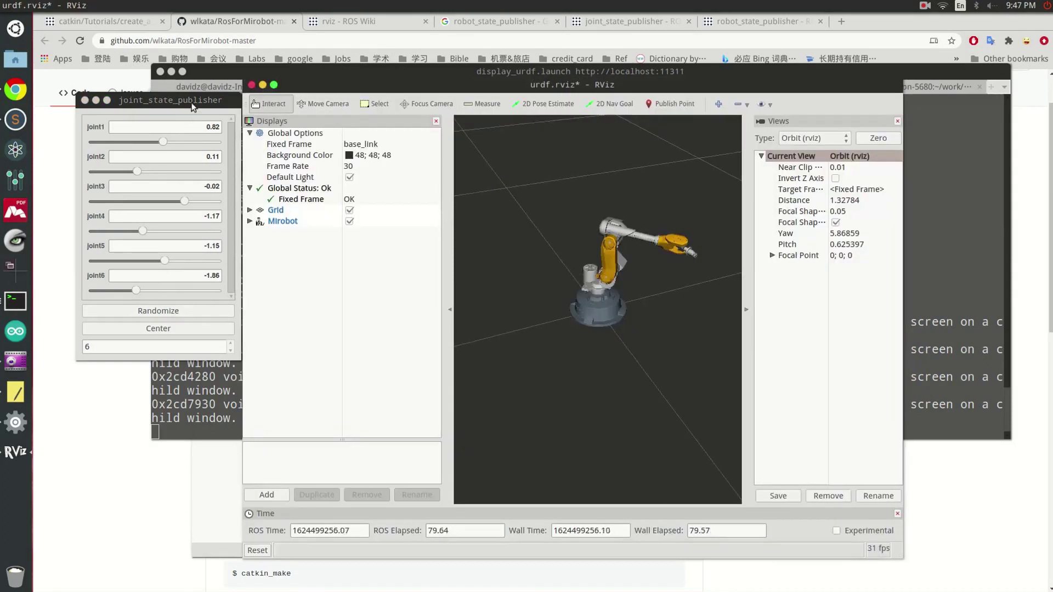
left_click_drag(193, 106, 193, 93)
left_click_drag(419, 84, 417, 86)
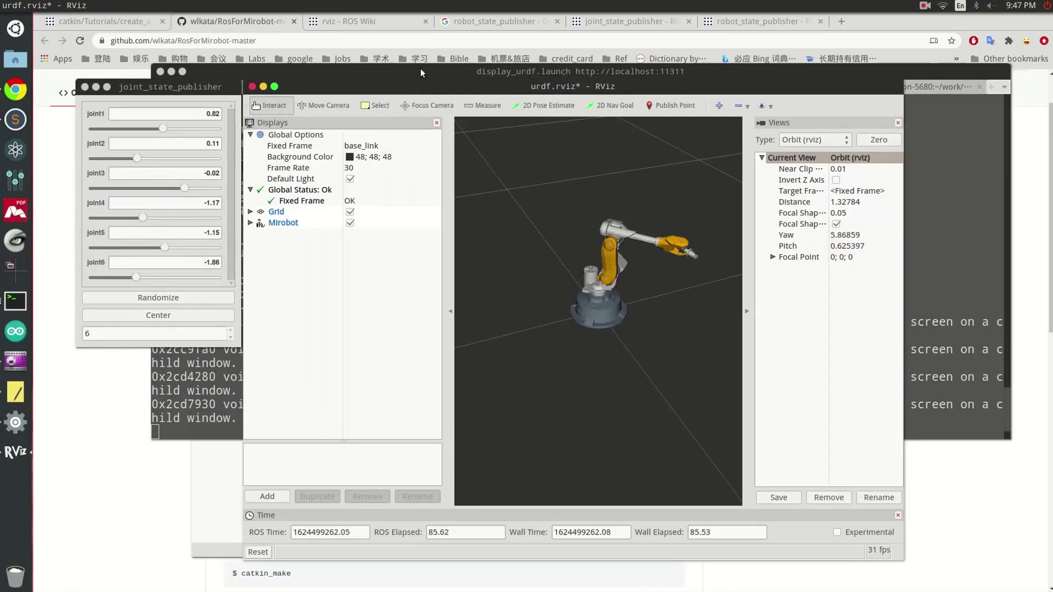
Switch to the terminal session in the mirobot_urdf_2/launch folder and open display_urdf.launch in vim.
left_click(421, 69)
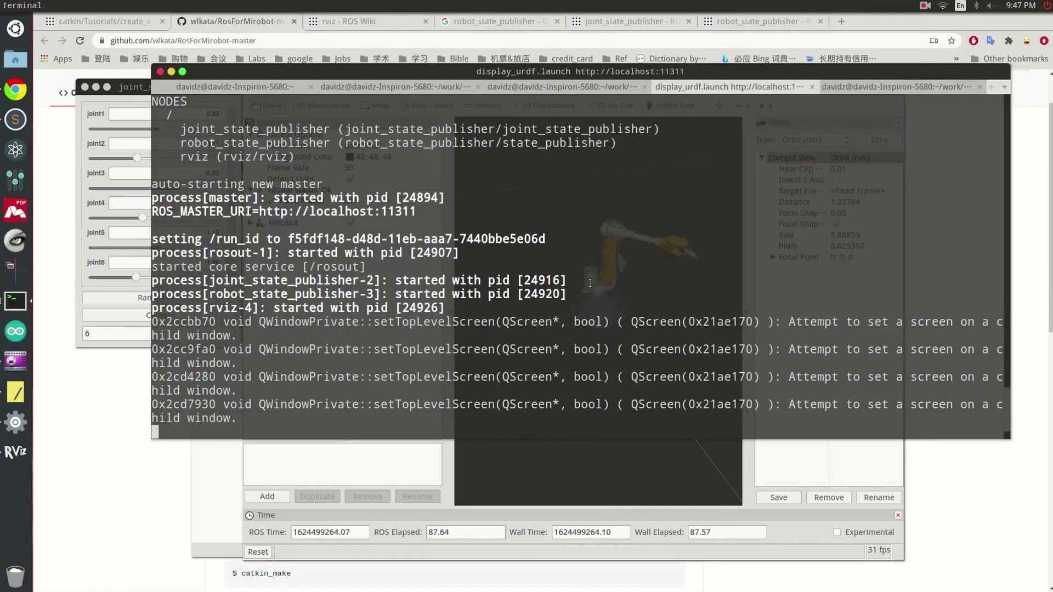
key("ctrl+Page_Down")
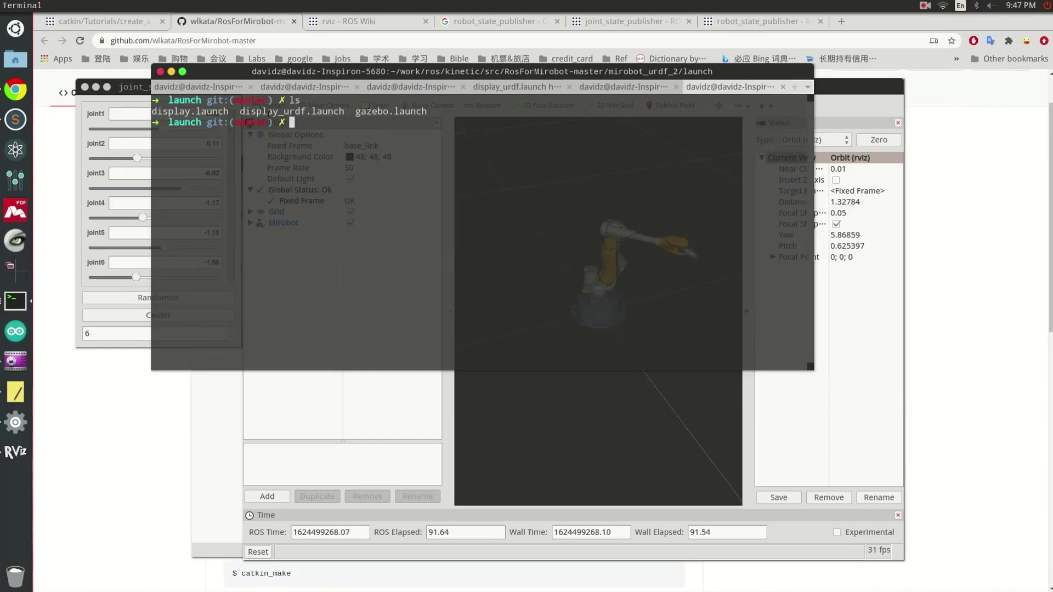
double_click(280, 111)
left_click(303, 124)
type("vim display")
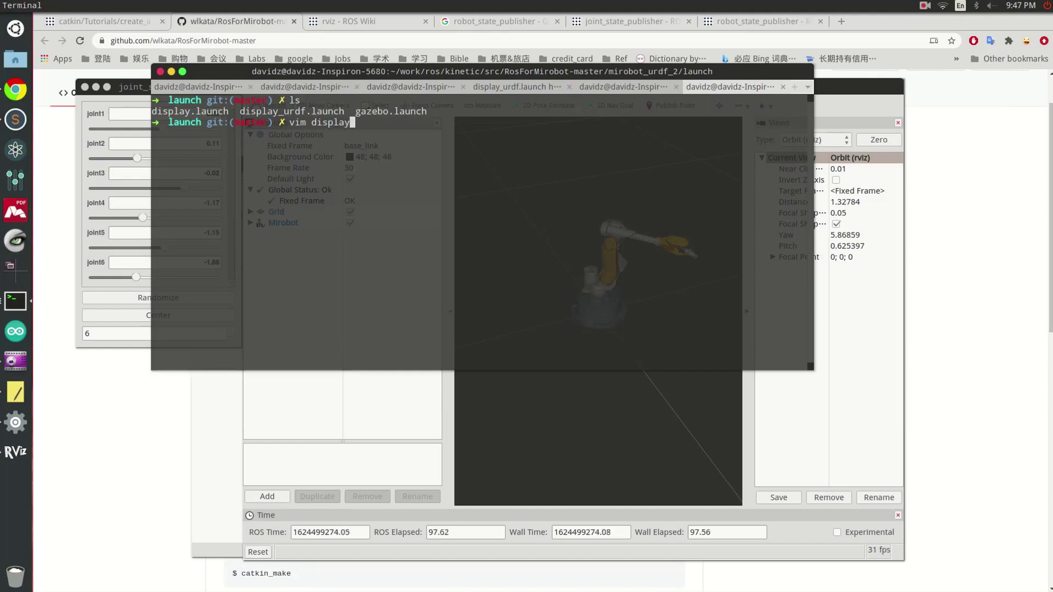
type("_")
key("Tab")
key("Return")
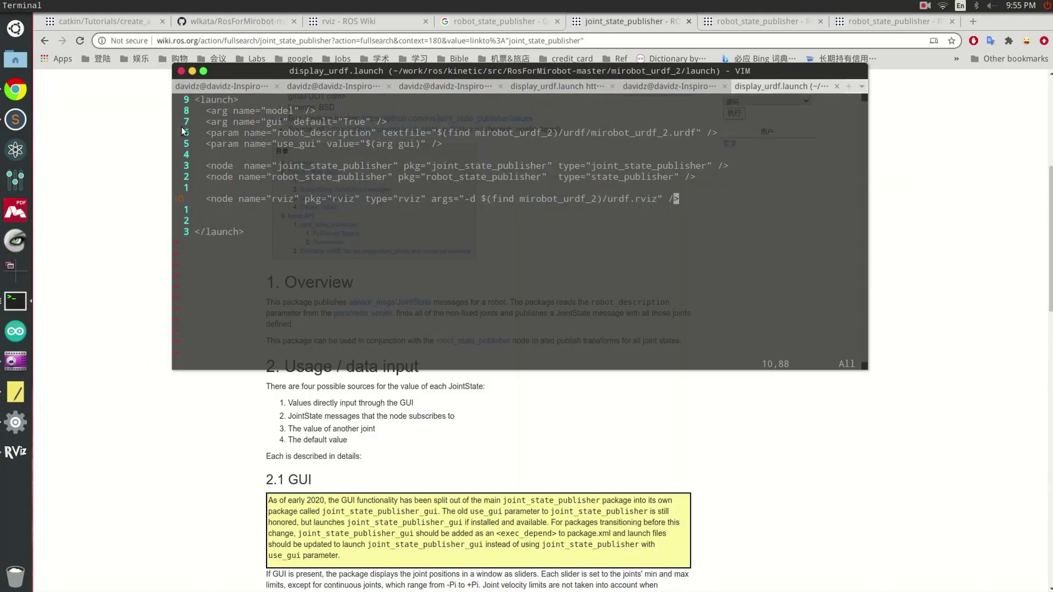
Examine the joint_state_publisher, robot_state_publisher and rviz node lines in display_urdf.launch.
left_click_drag(204, 166, 206, 187)
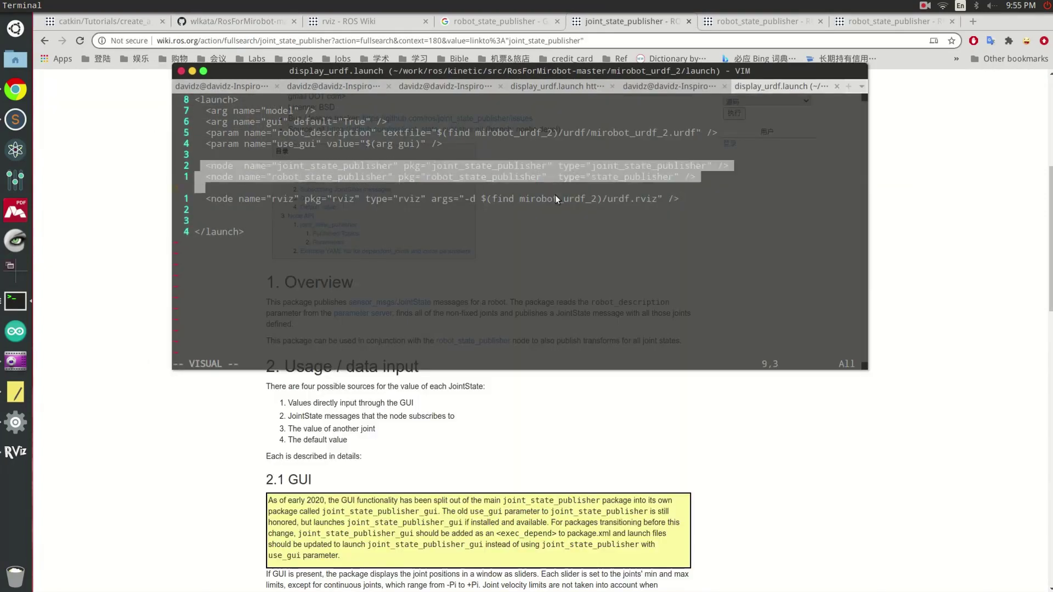
left_click_drag(556, 199, 687, 196)
left_click(689, 199)
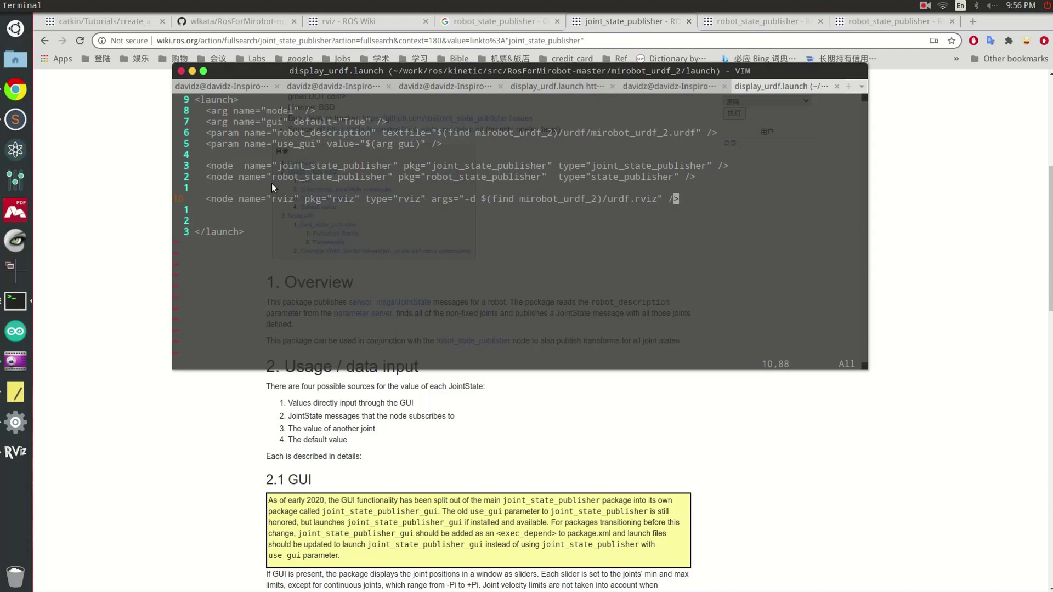
left_click(357, 221)
key("ctrl+g")
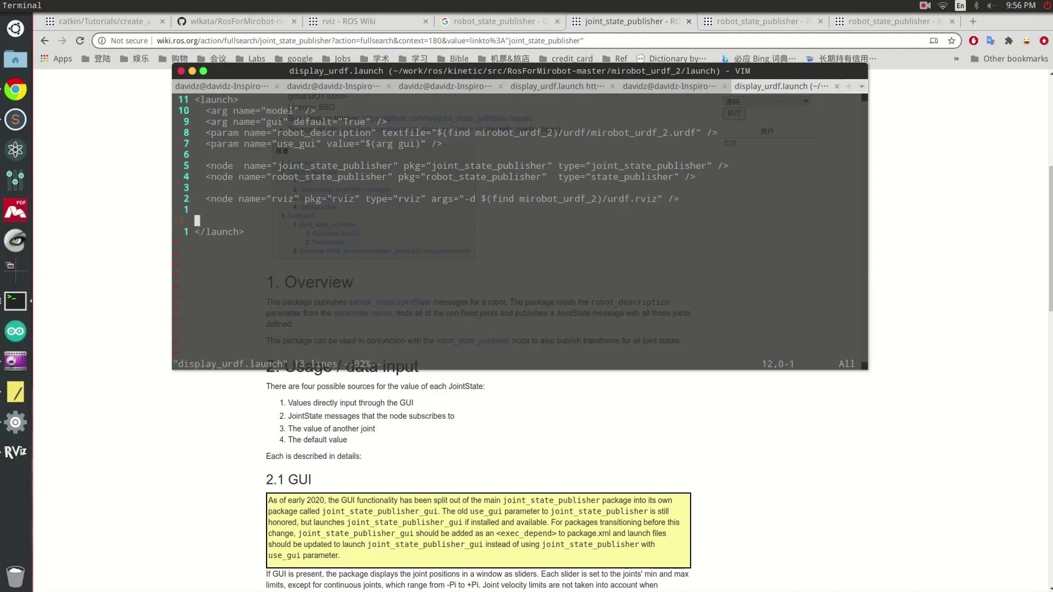
Run rosrun rqt_graph rqt_graph in a new terminal, then narrow the graph window and place it below the launch file's title.
key("ctrl+alt+t")
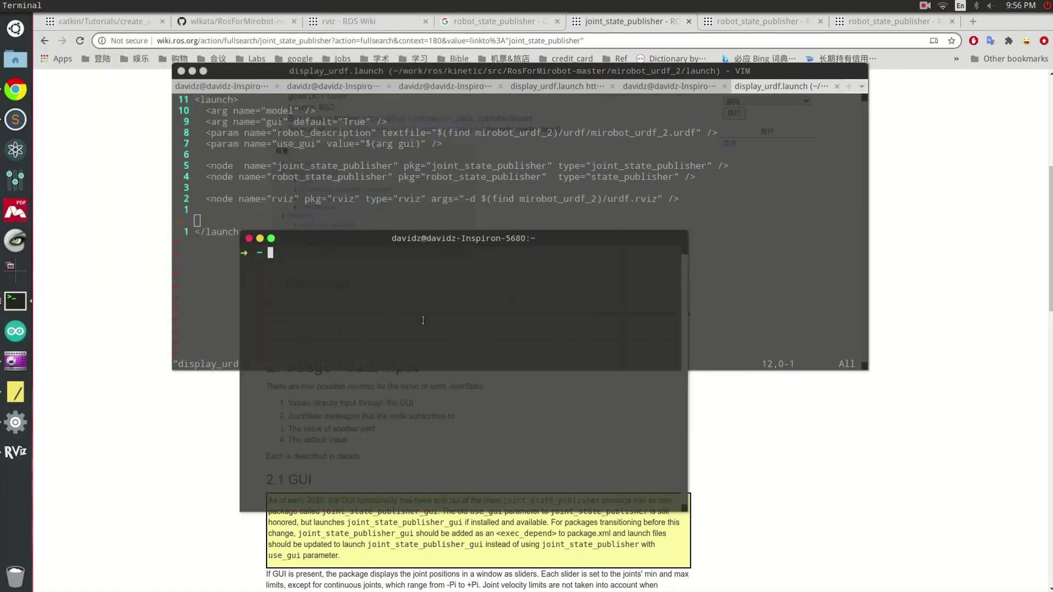
type("rosrun rqt_graph rqt_graph")
key("Return")
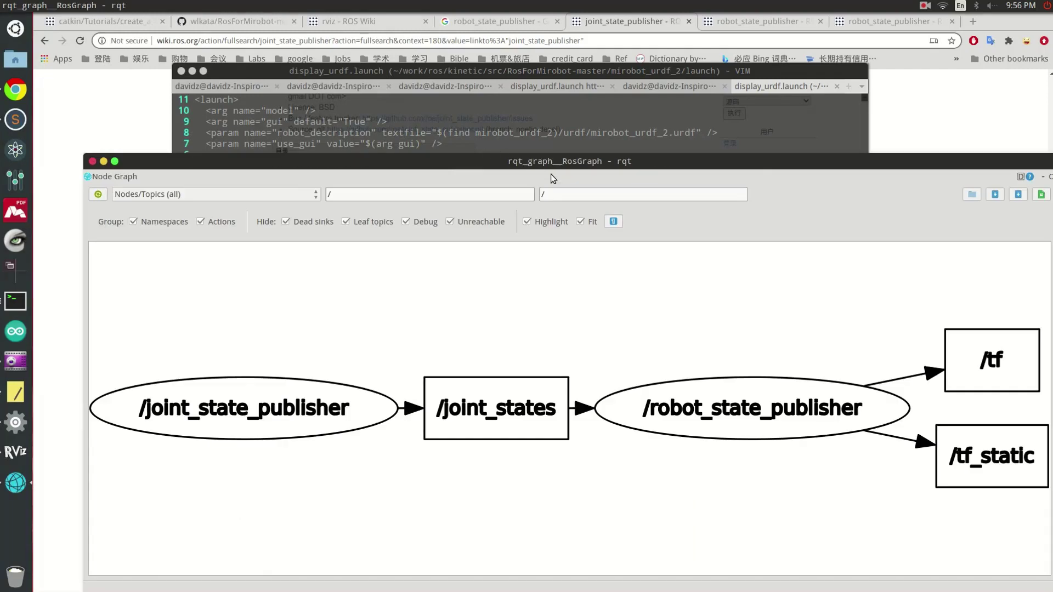
left_click_drag(565, 171, 522, 134)
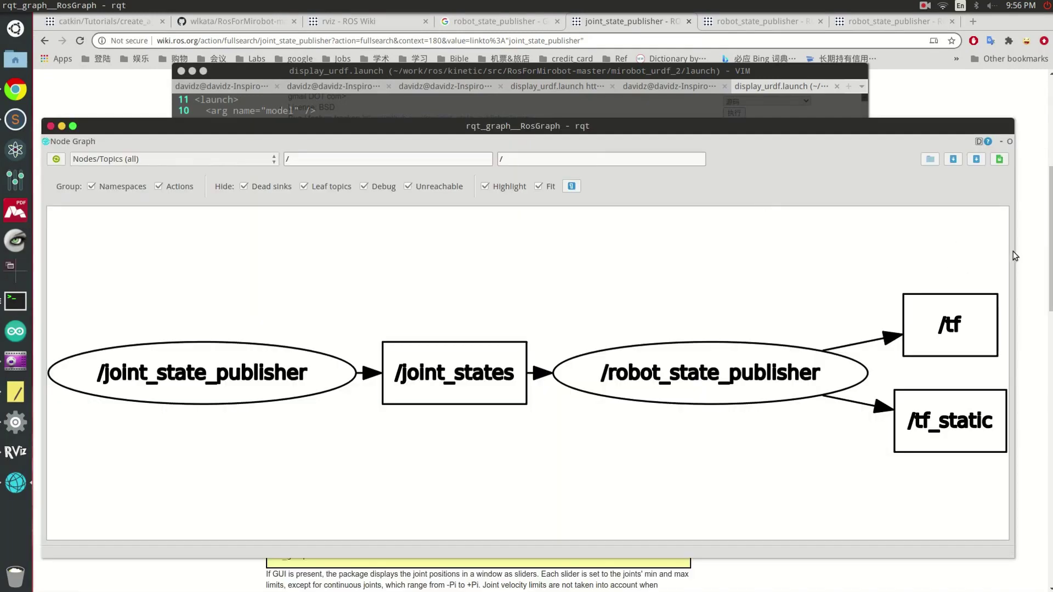
left_click_drag(1012, 251, 940, 252)
left_click_drag(508, 114, 494, 173)
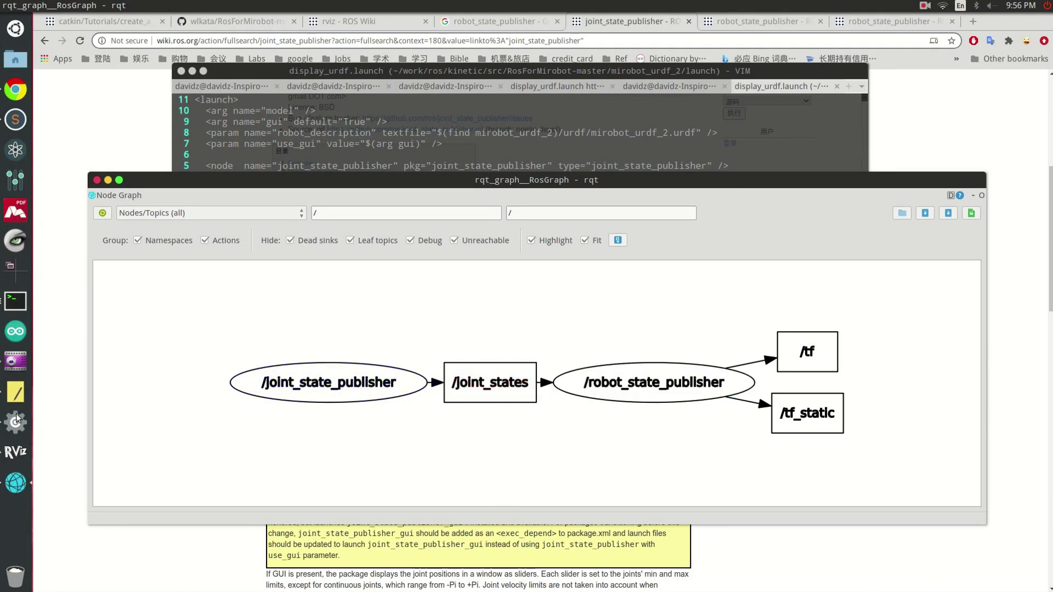
Bring RViz and joint_state_publisher forward and set the Mirobot's joint1 to 0.41.
left_click(15, 449)
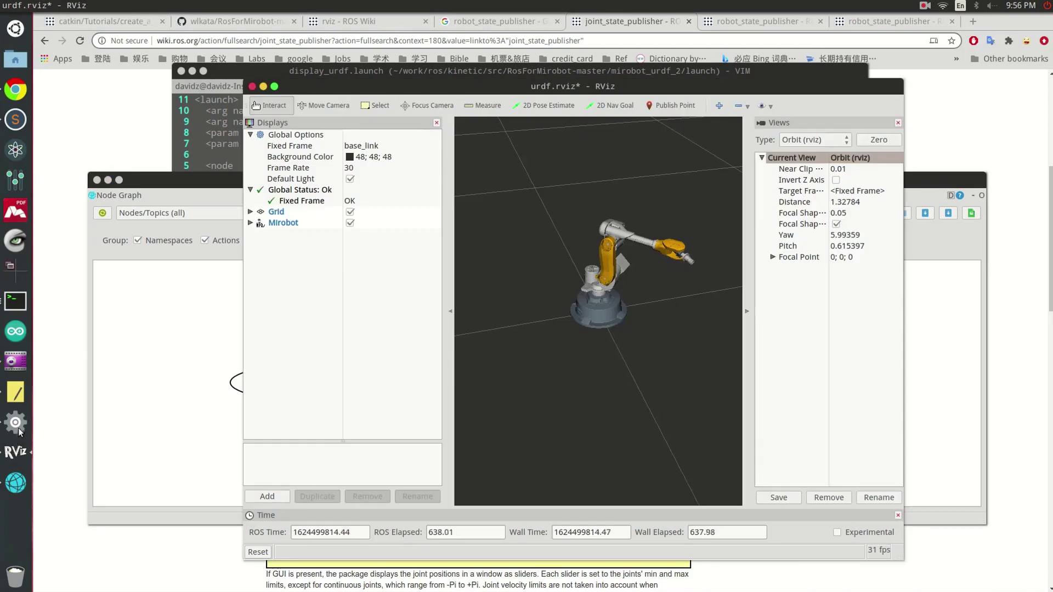
left_click(19, 431)
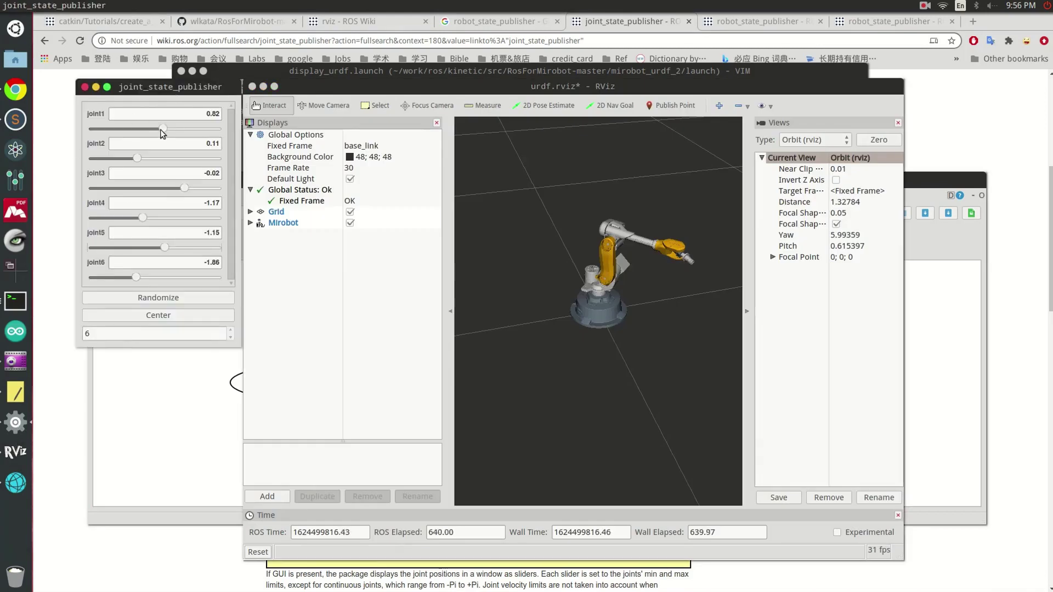
left_click_drag(163, 130, 152, 129)
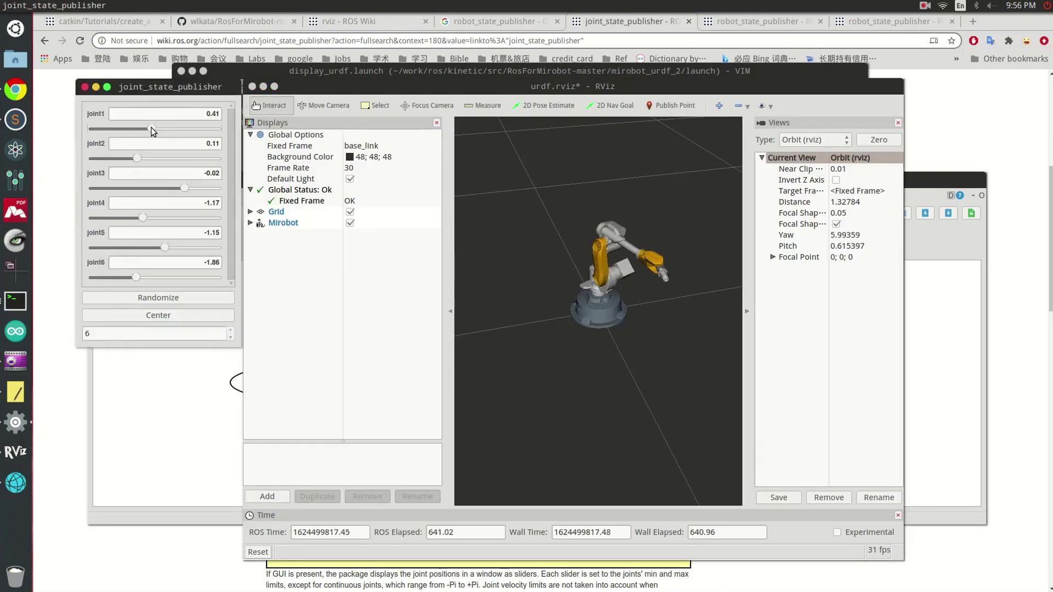
Compare the rqt_graph node graph with the joint_state_publisher and robot_state_publisher node names in the launch file.
left_click(470, 67)
left_click(212, 423)
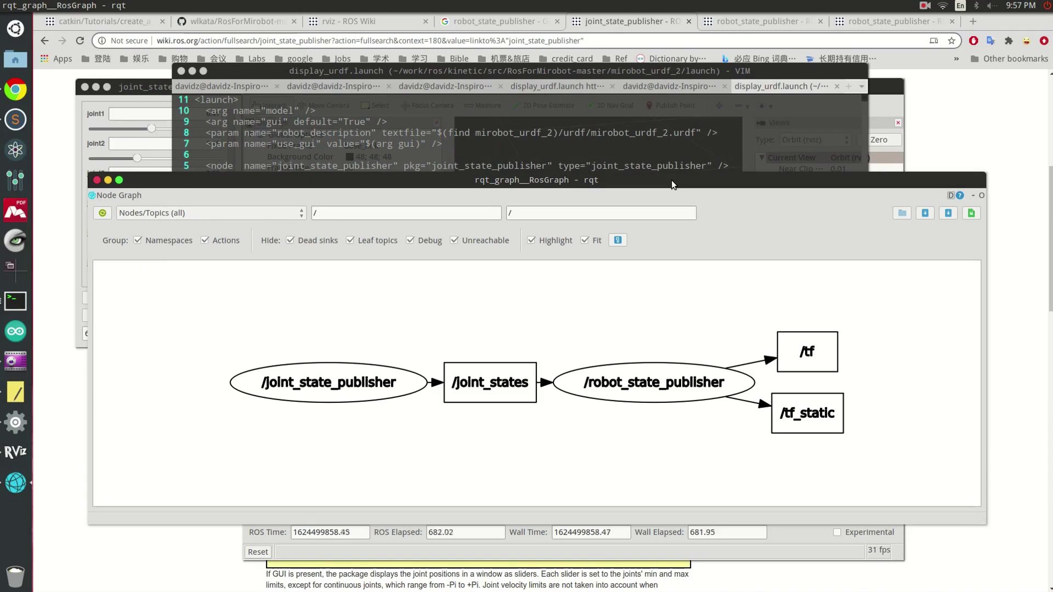
left_click_drag(671, 180, 672, 182)
left_click(577, 70)
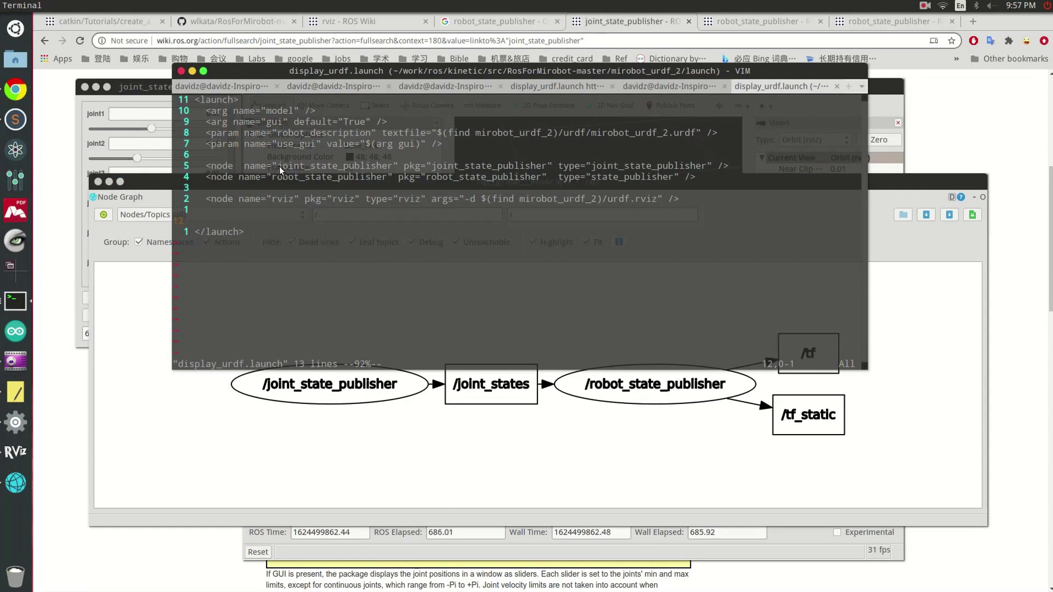
left_click_drag(278, 165, 386, 165)
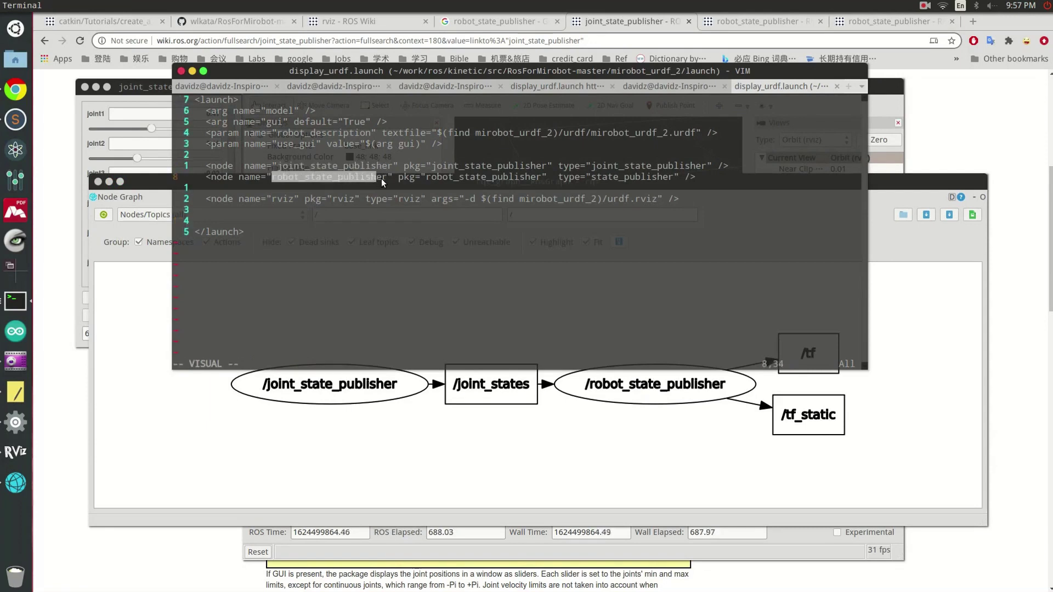
left_click(389, 198)
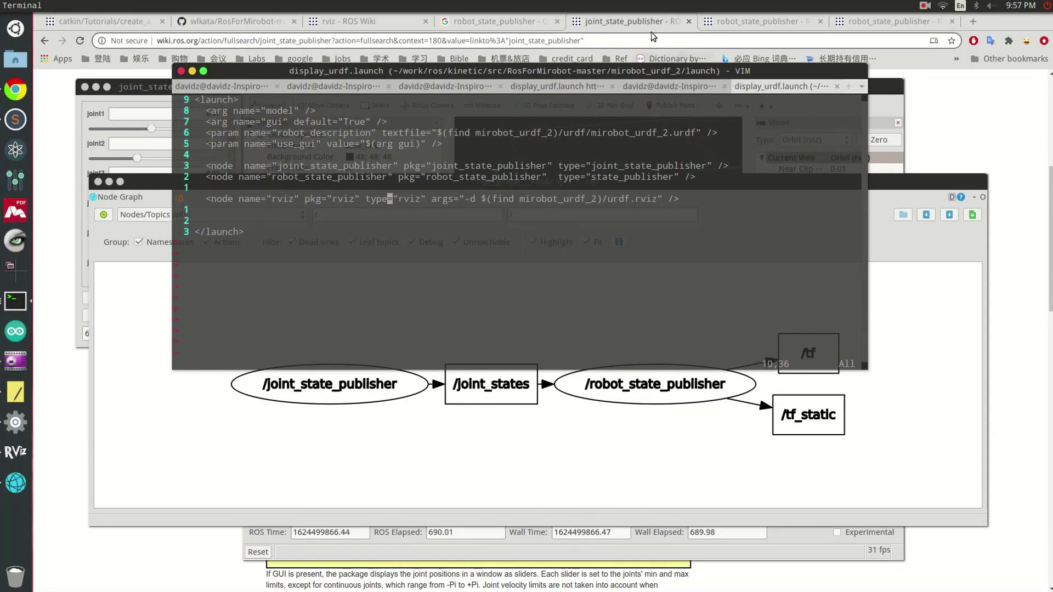
In Chrome, open the robot_state_publisher link from the joint_state_publisher wiki page's Overview in a new tab and show it.
left_click(626, 20)
scroll(485, 224, "up", 5)
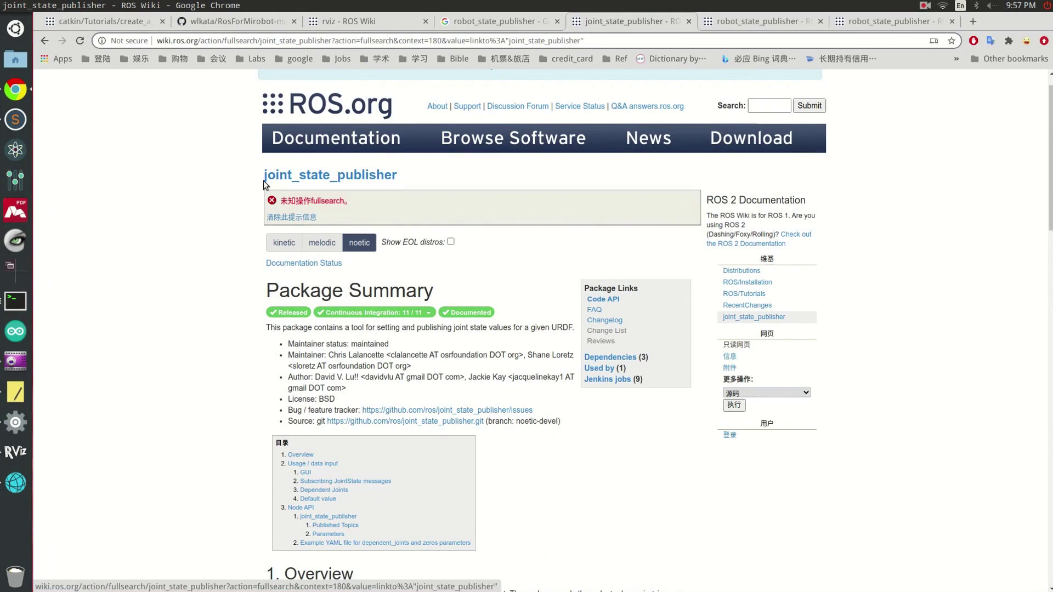
scroll(437, 234, "down", 5)
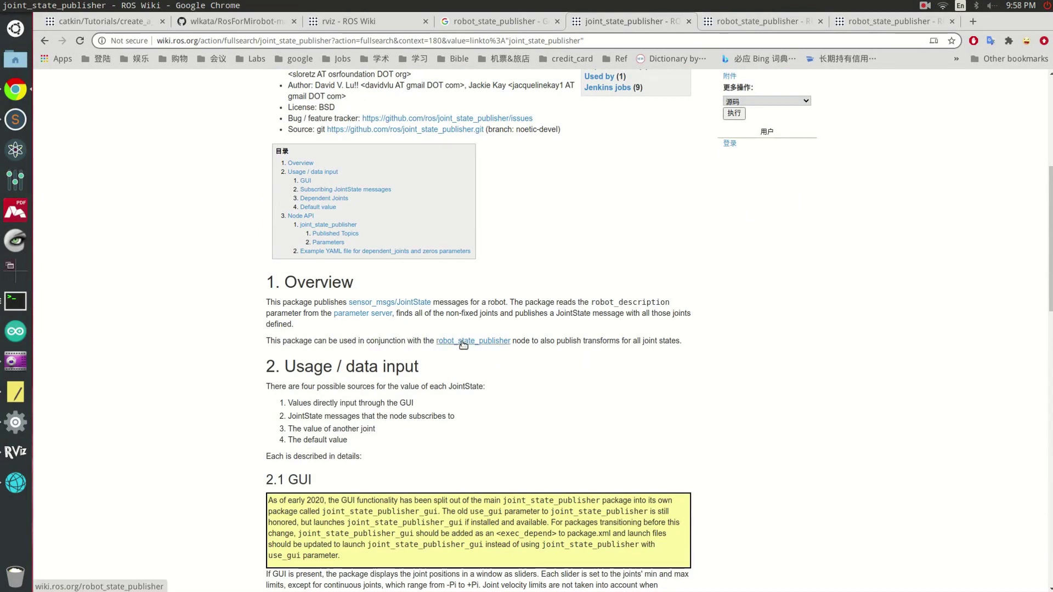
right_click(497, 348)
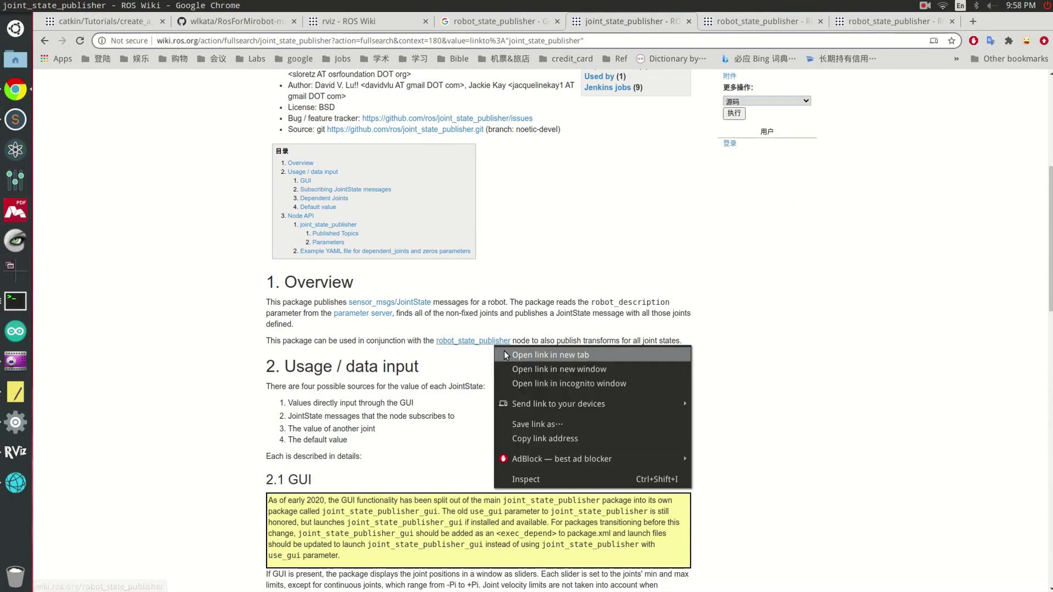
left_click(505, 354)
left_click(827, 21)
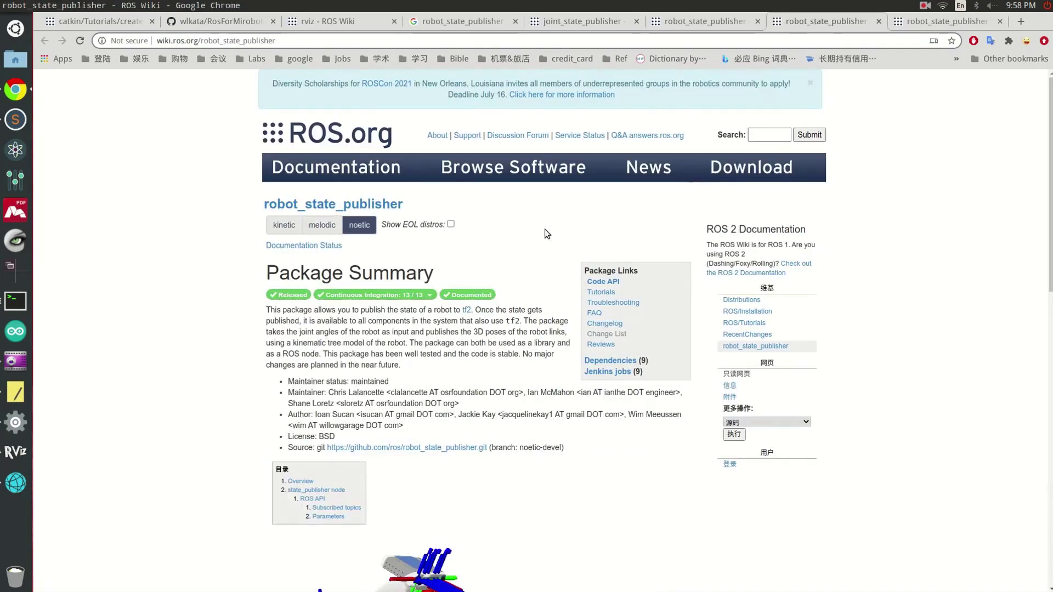
Read the robot_state_publisher wiki page's package summary, robot frame illustration and Overview.
scroll(538, 229, "down", 3)
scroll(504, 224, "up", 2)
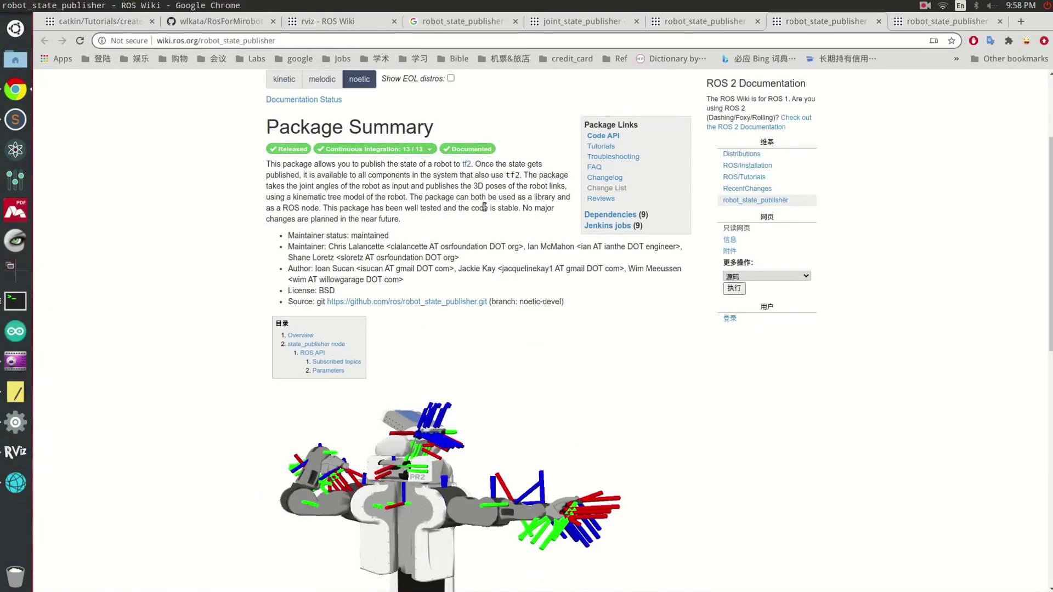
scroll(485, 214, "down", 2)
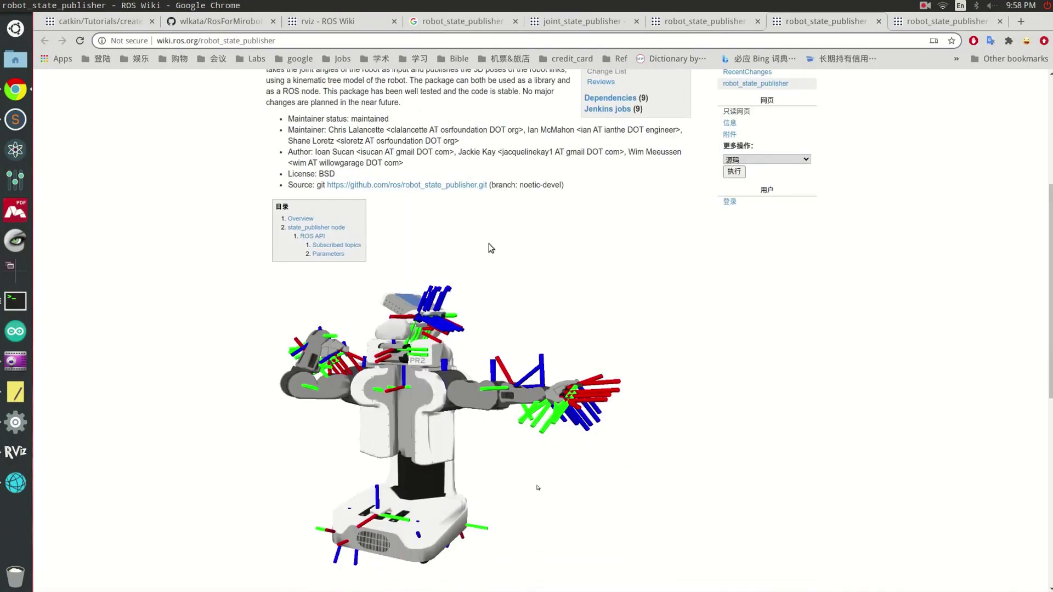
scroll(489, 246, "down", 1)
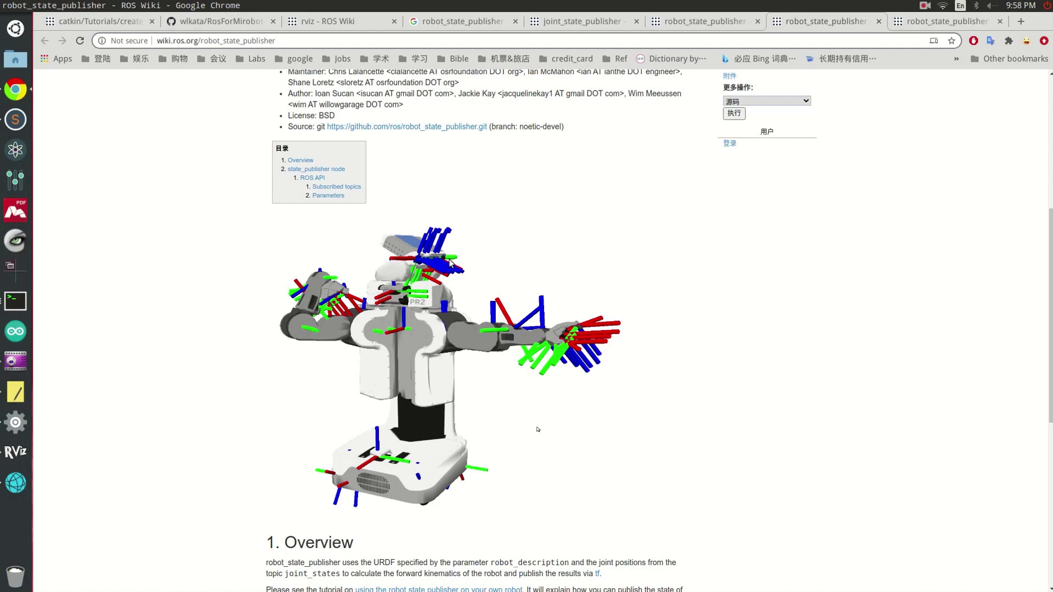
scroll(557, 207, "up", 2)
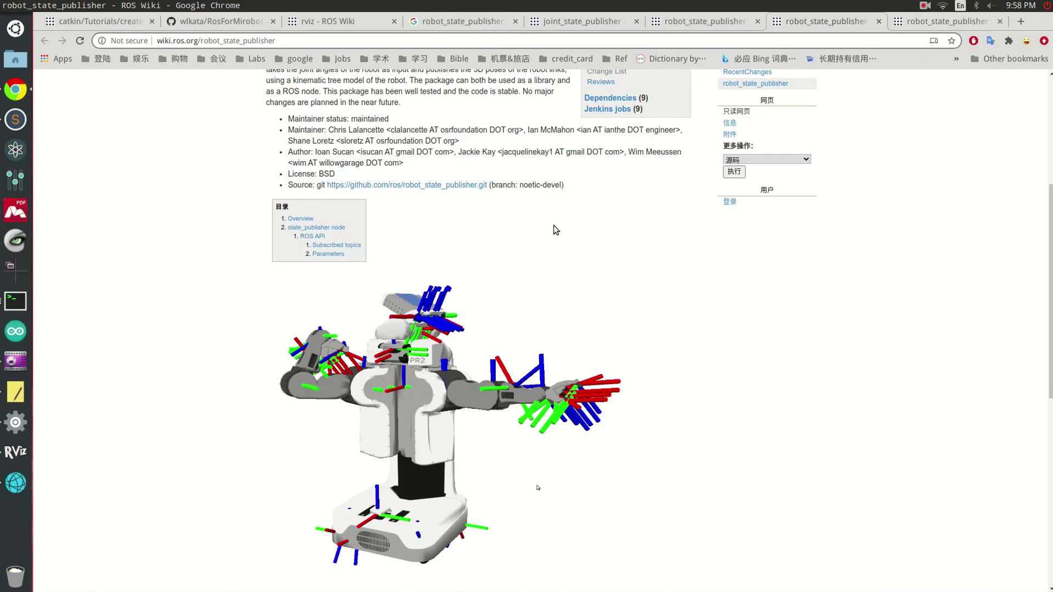
scroll(548, 234, "up", 4)
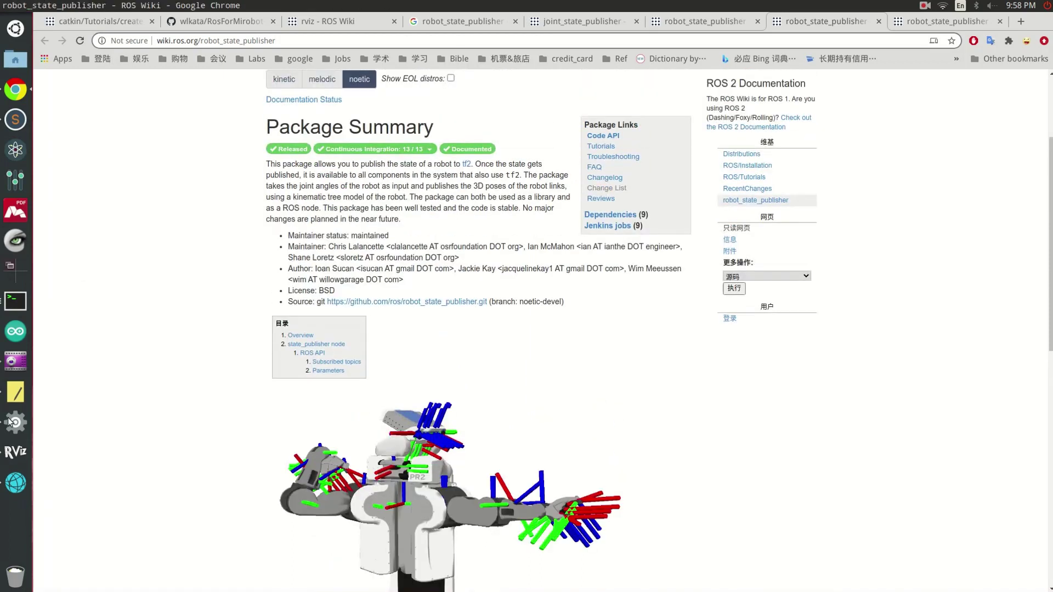
Bring joint_state_publisher, RViz and the terminal forward, and highlight the two publisher node lines in display_urdf.launch.
left_click(21, 426)
left_click(21, 450)
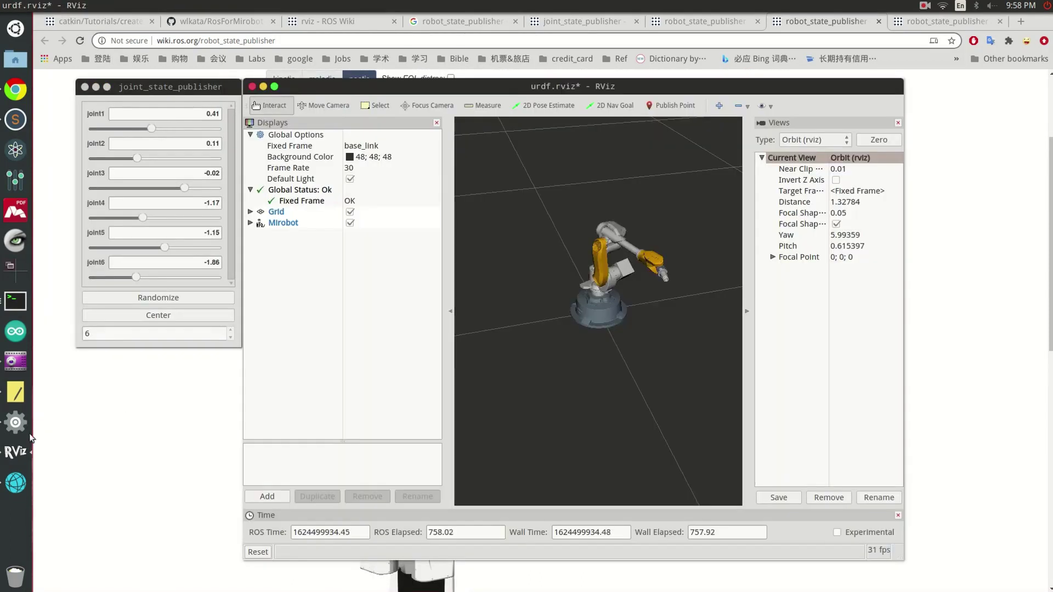
left_click(15, 300)
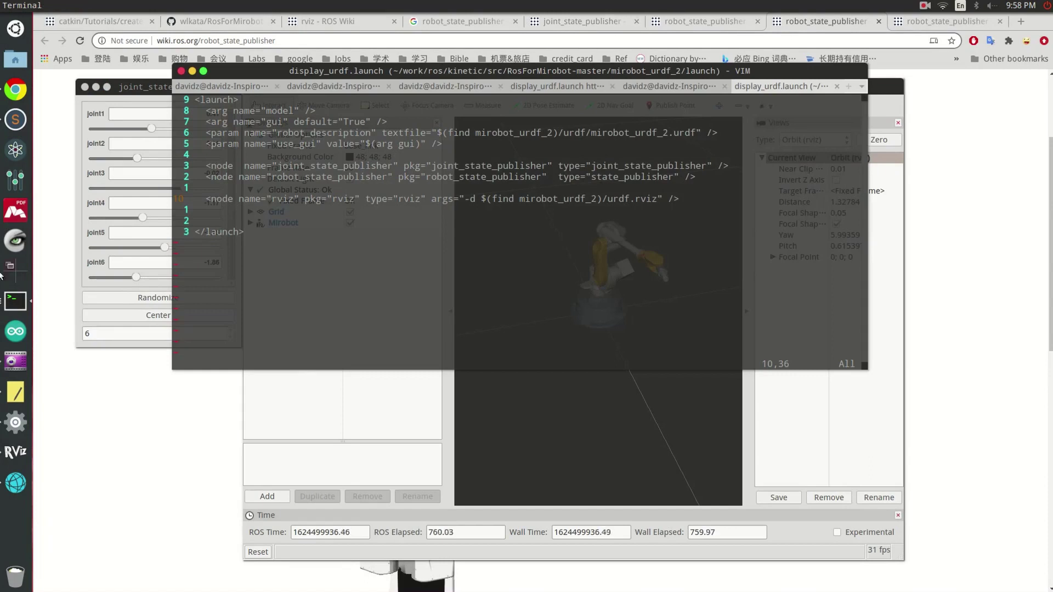
left_click_drag(196, 166, 698, 180)
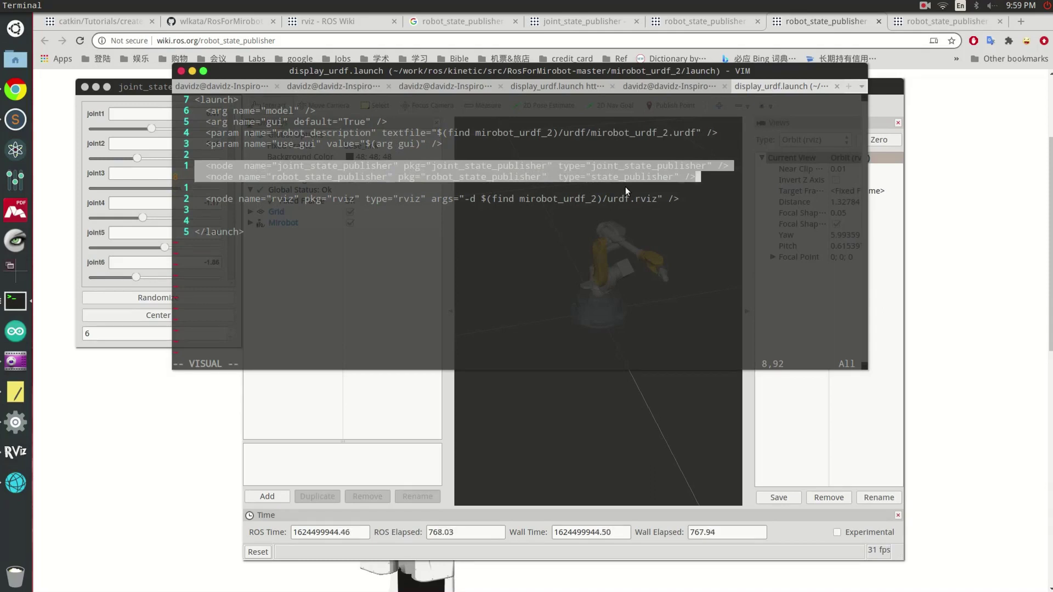
Examine the rviz node's package, the mirobot_urdf_2 lookup and the urdf.rviz file argument in display_urdf.launch.
left_click(284, 199)
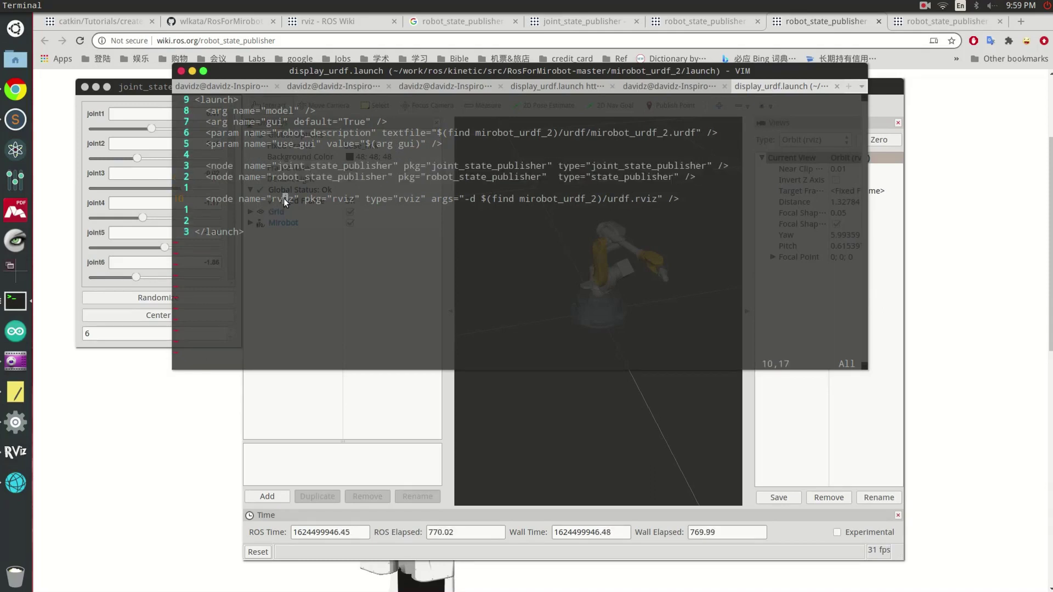
double_click(344, 198)
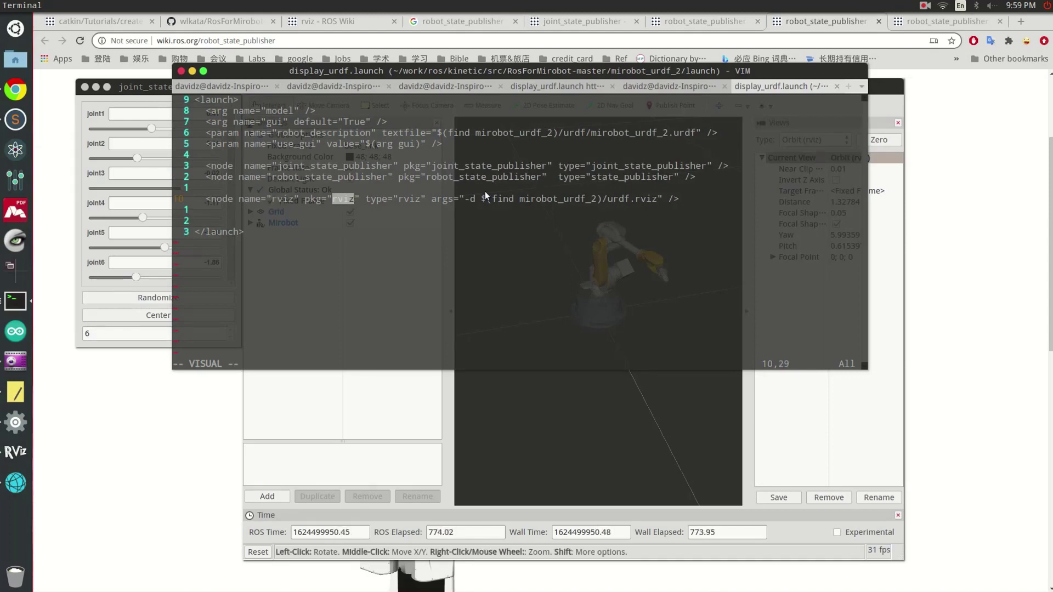
double_click(521, 201)
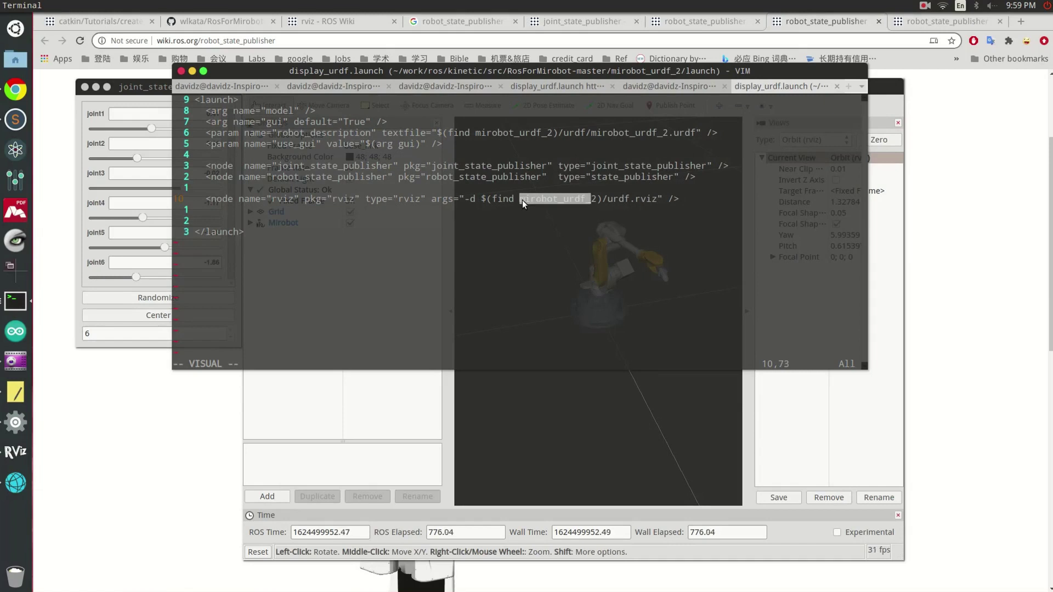
left_click_drag(608, 199, 659, 199)
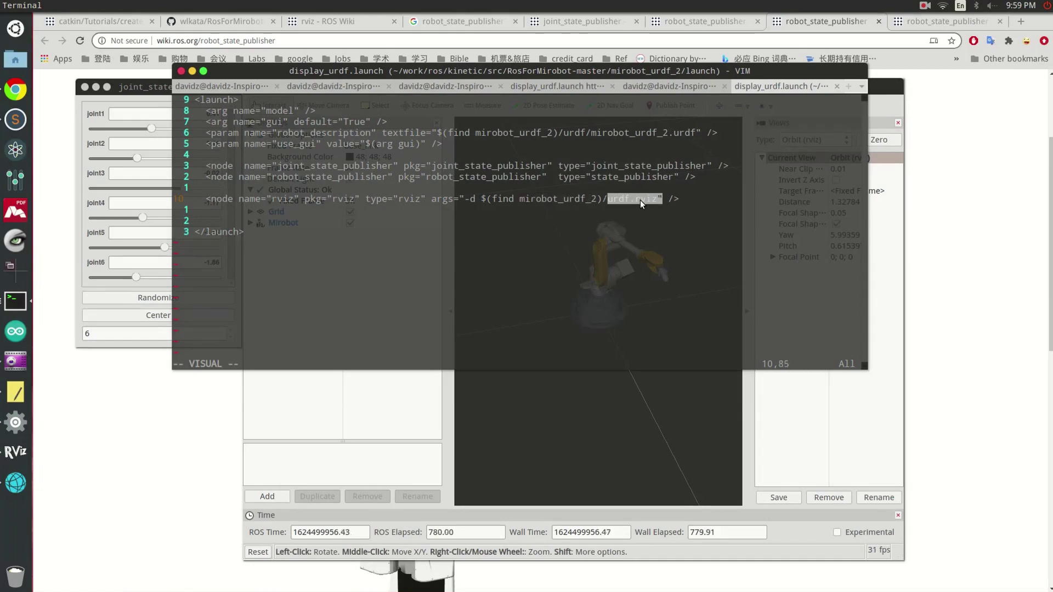
left_click(646, 202)
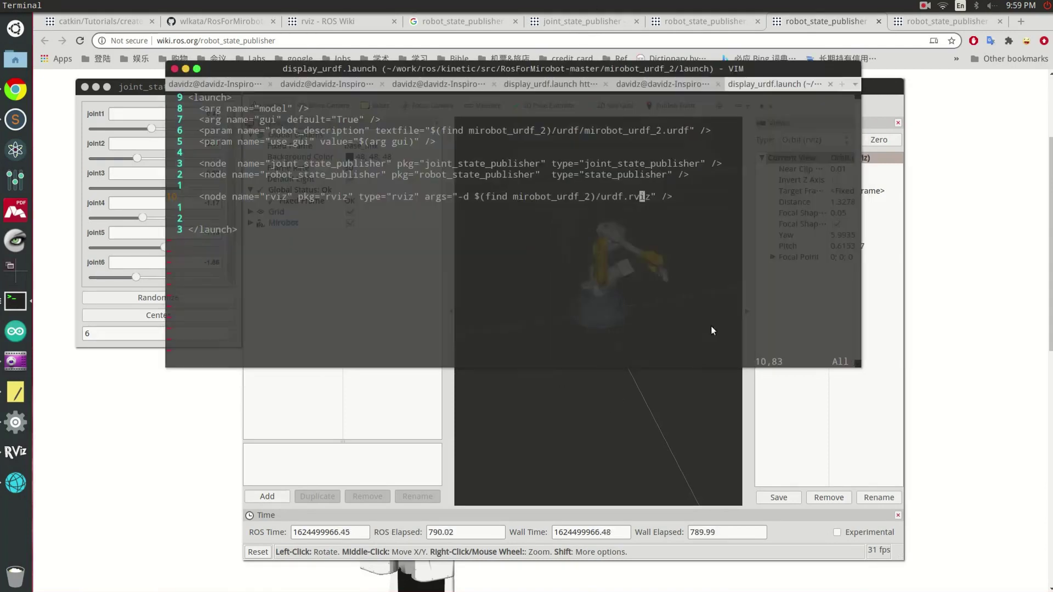
Highlight the urdf.rviz file name in the rviz node's arguments in display_urdf.launch.
left_click_drag(594, 196, 651, 196)
key("y")
key("j")
key("j")
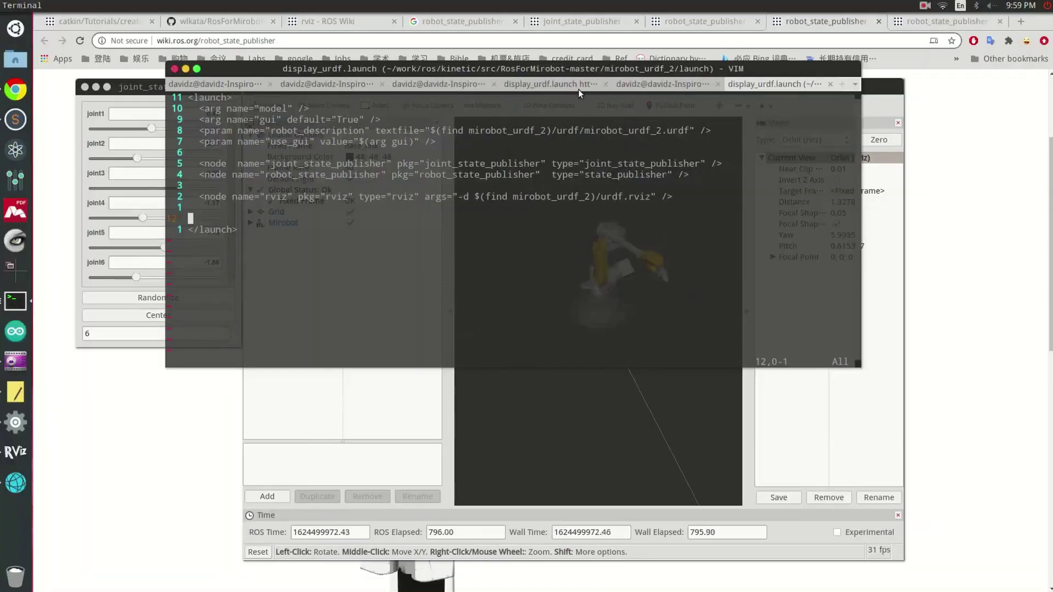
In the terminal session at the src folder, discard the unfinished roslaunch command, change into RosForMirobot-master and list its contents.
left_click(640, 83)
left_click(749, 85)
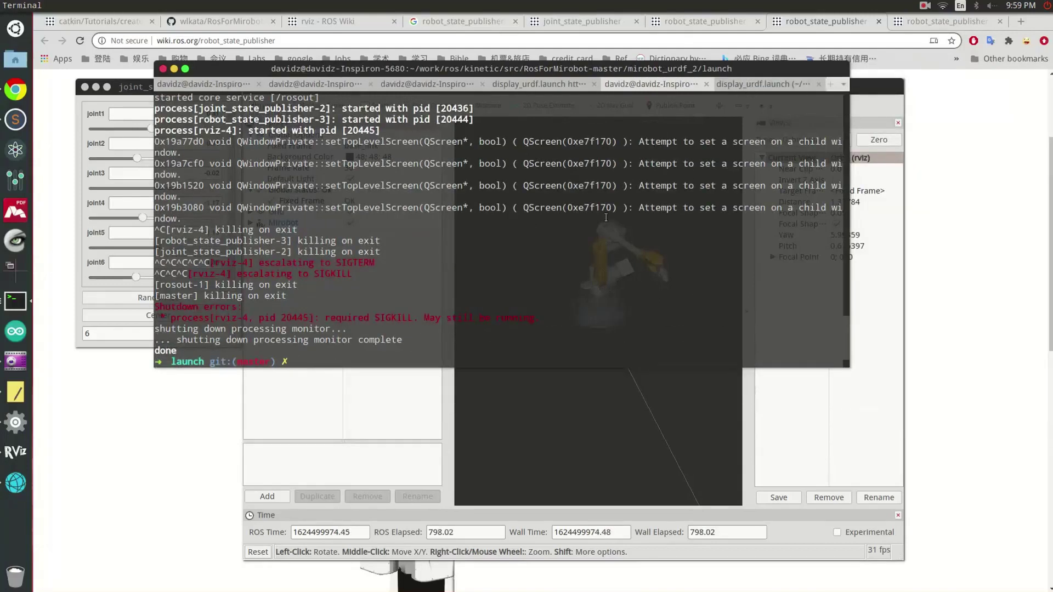
left_click(425, 84)
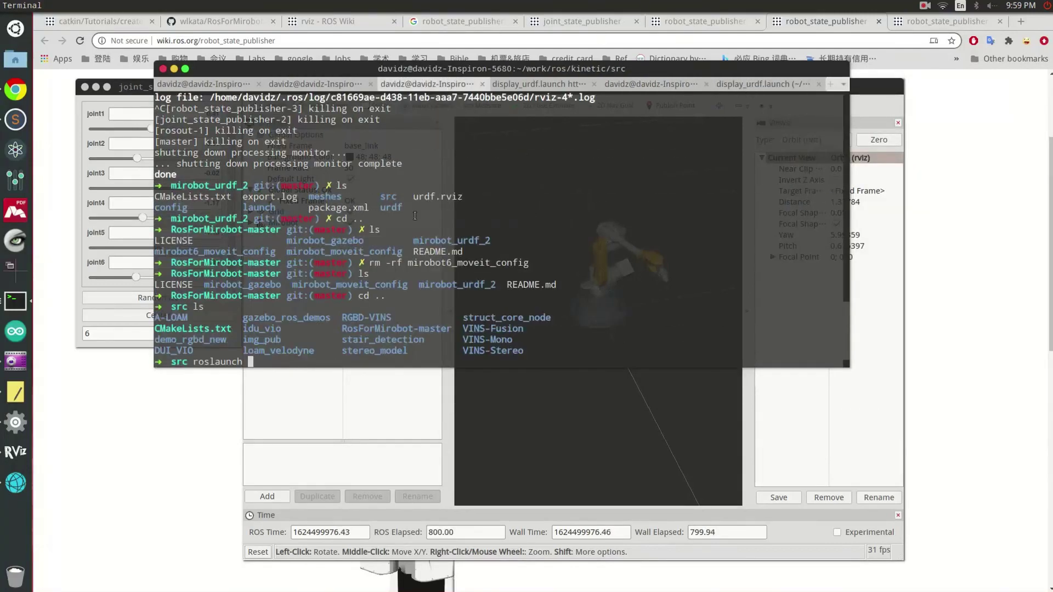
key("BackSpace")
key("BackSpace")
key("BackSpace")
key("BackSpace")
key("BackSpace")
key("BackSpace")
key("BackSpace")
key("BackSpace")
key("BackSpace")
type("cd Ro")
key("Tab")
key("Return")
type("ls")
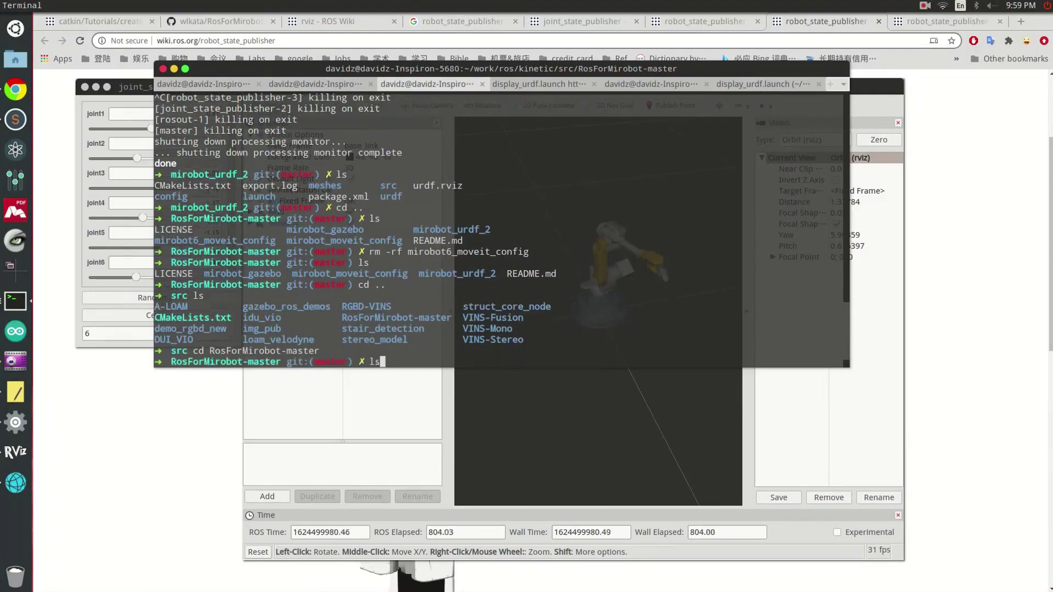
key("Return")
Change into the mirobot_urdf_2 package folder and list its contents.
type("as")
key("BackSpace")
key("BackSpace")
type("cd m")
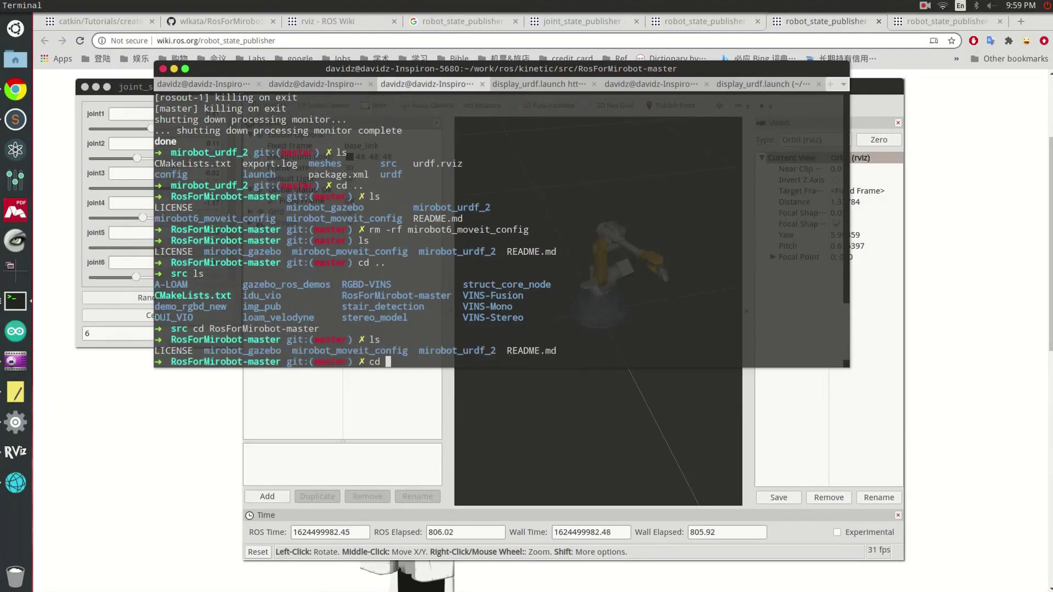
key("Tab")
type("u")
key("Tab")
key("Return")
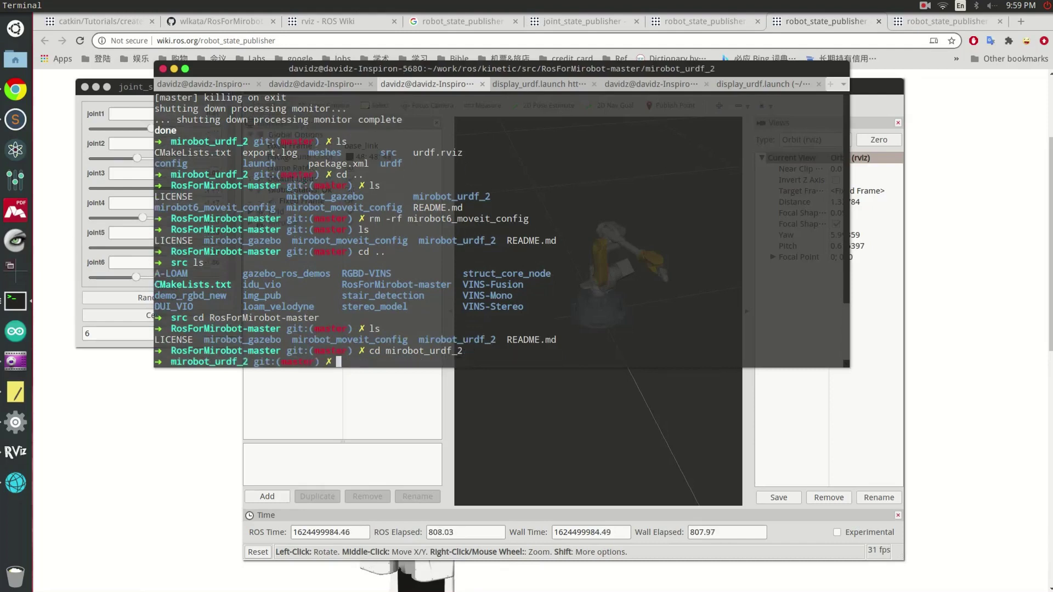
type("ls")
key("Return")
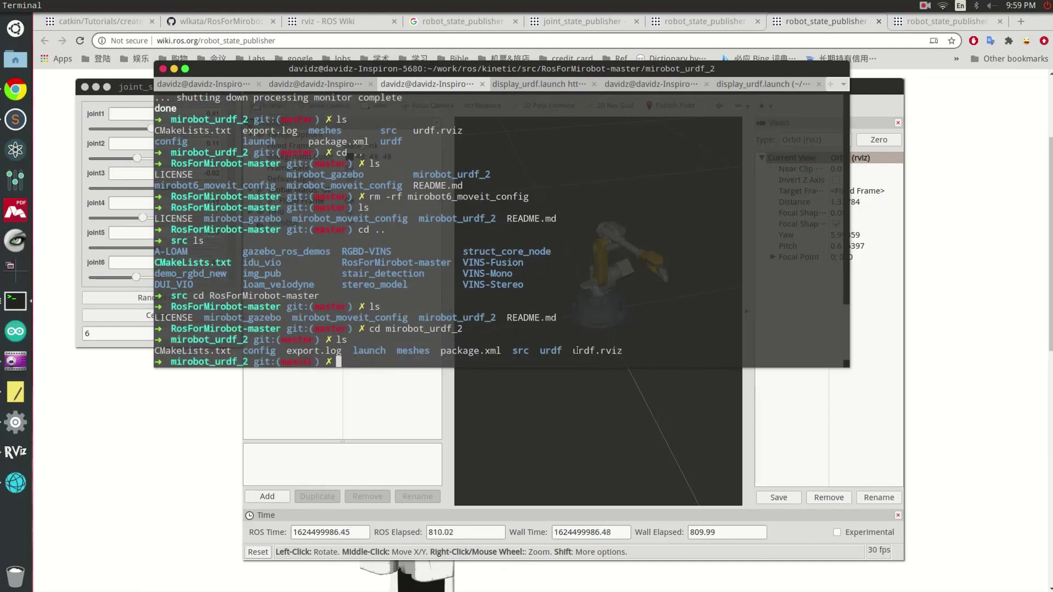
Highlight urdf.rviz in the folder listing, shift the terminal window slightly and bring the RViz window forward.
left_click_drag(573, 350, 623, 351)
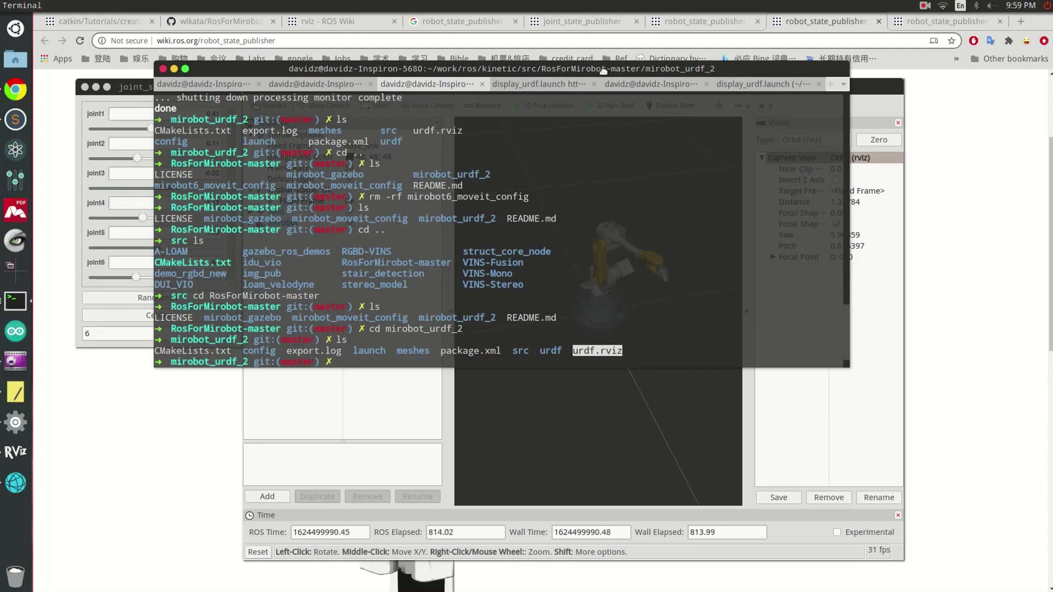
left_click_drag(603, 69, 634, 68)
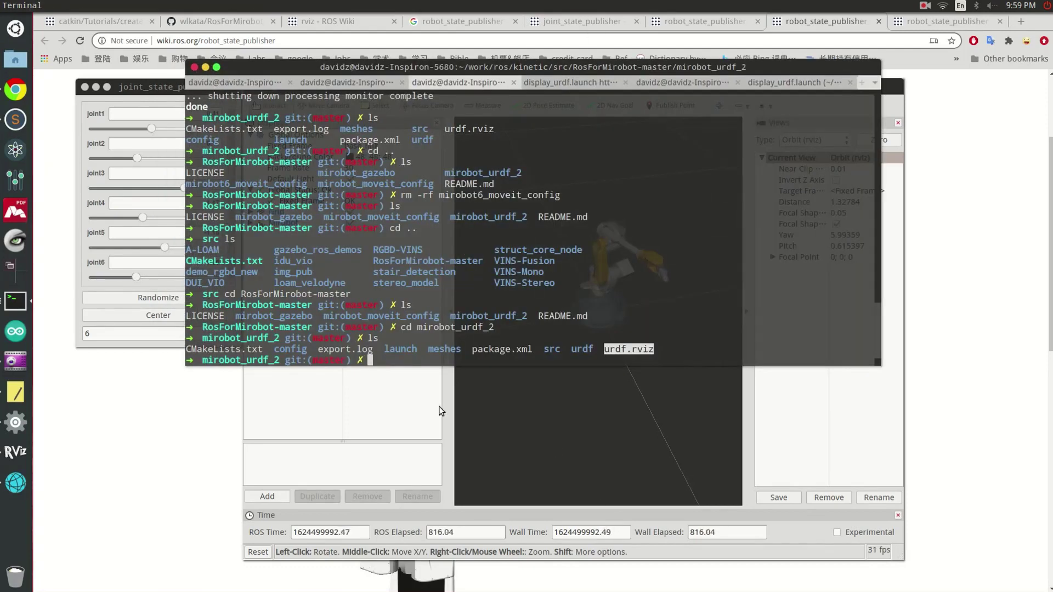
left_click(542, 423)
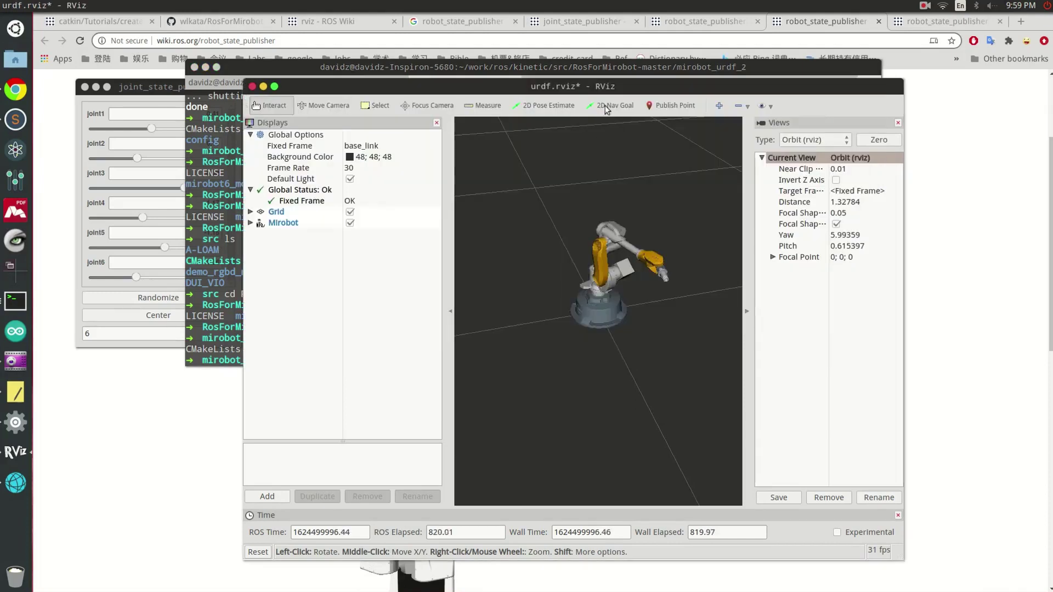